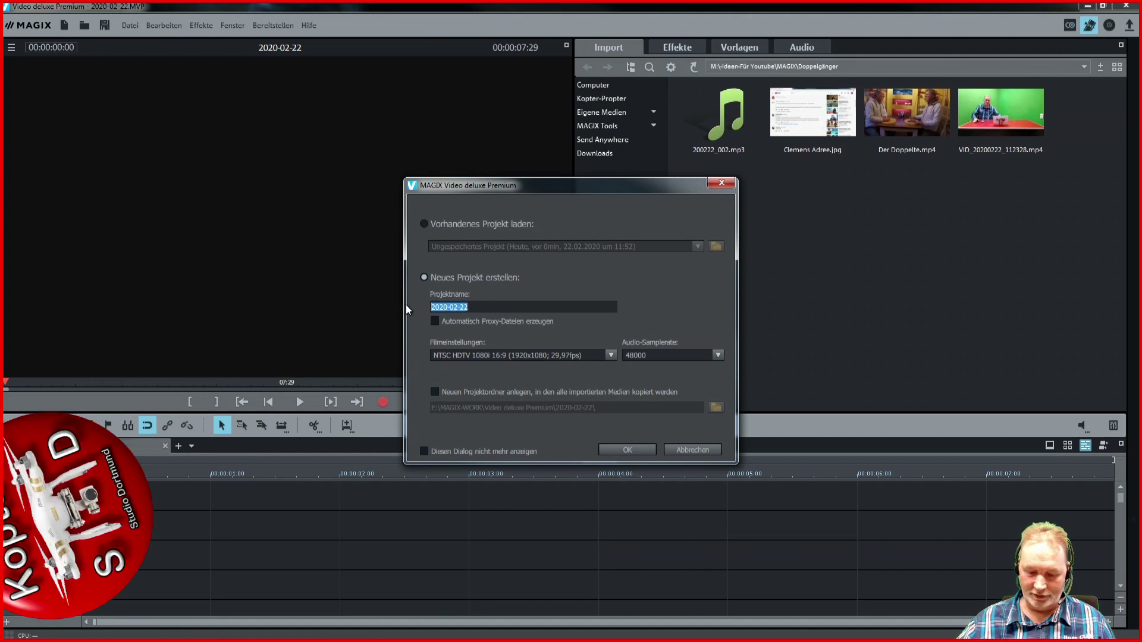
# Step: Create a new project named "Doppegänger" with the film settings left as they are
pyautogui.write('Doppe')
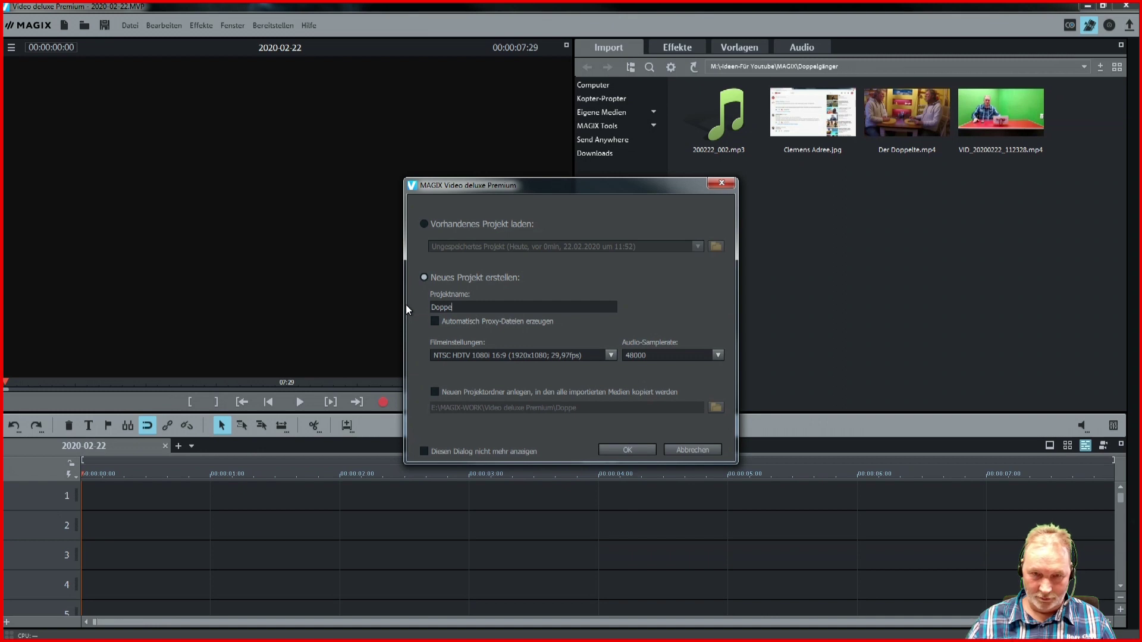
pyautogui.write('gäng')
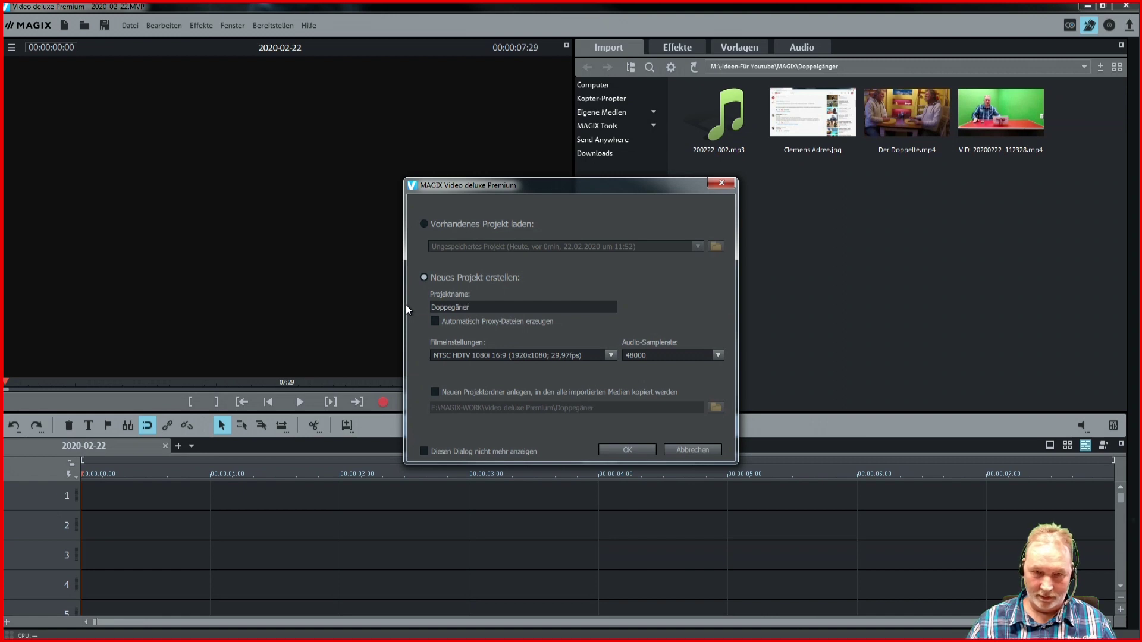
pyautogui.press('BackSpace')
pyautogui.press('BackSpace')
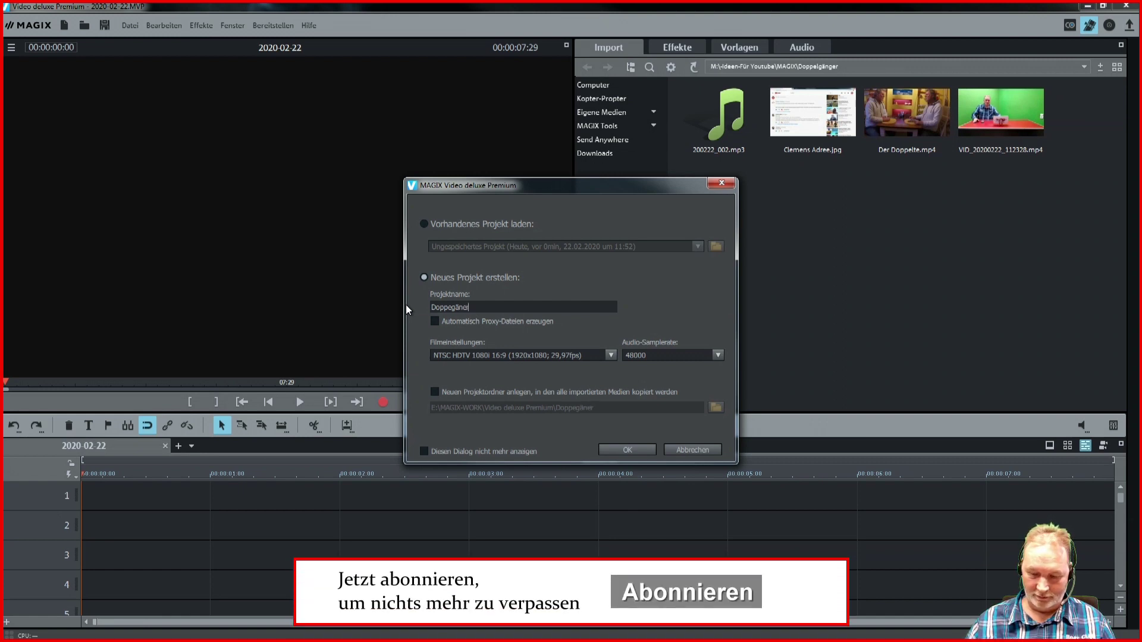
pyautogui.write('ger')
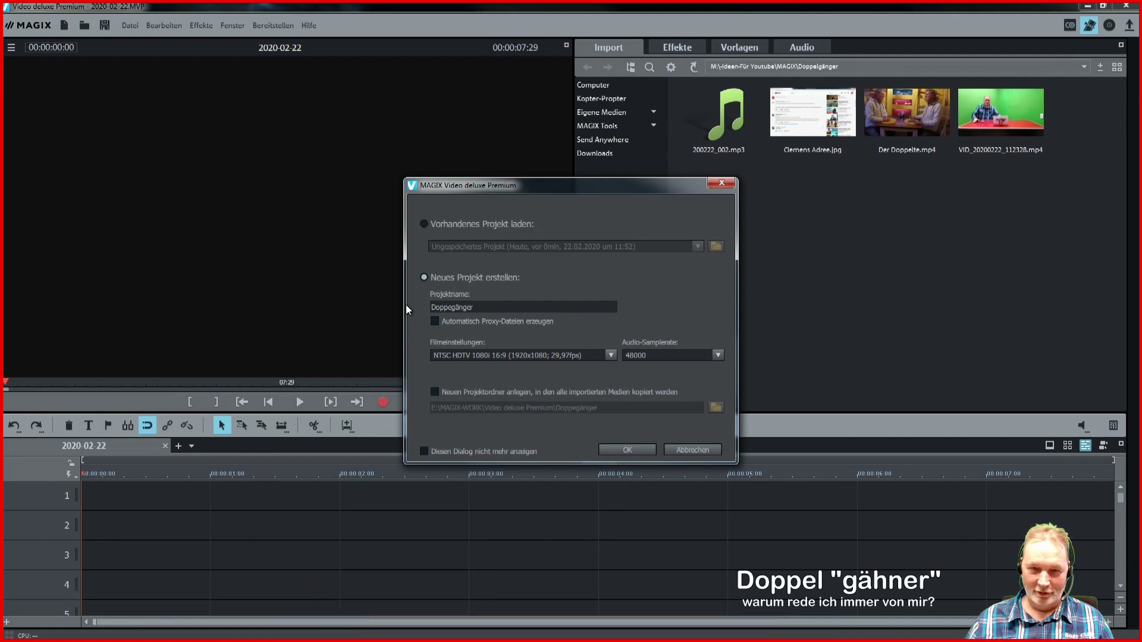
pyautogui.click(614, 450)
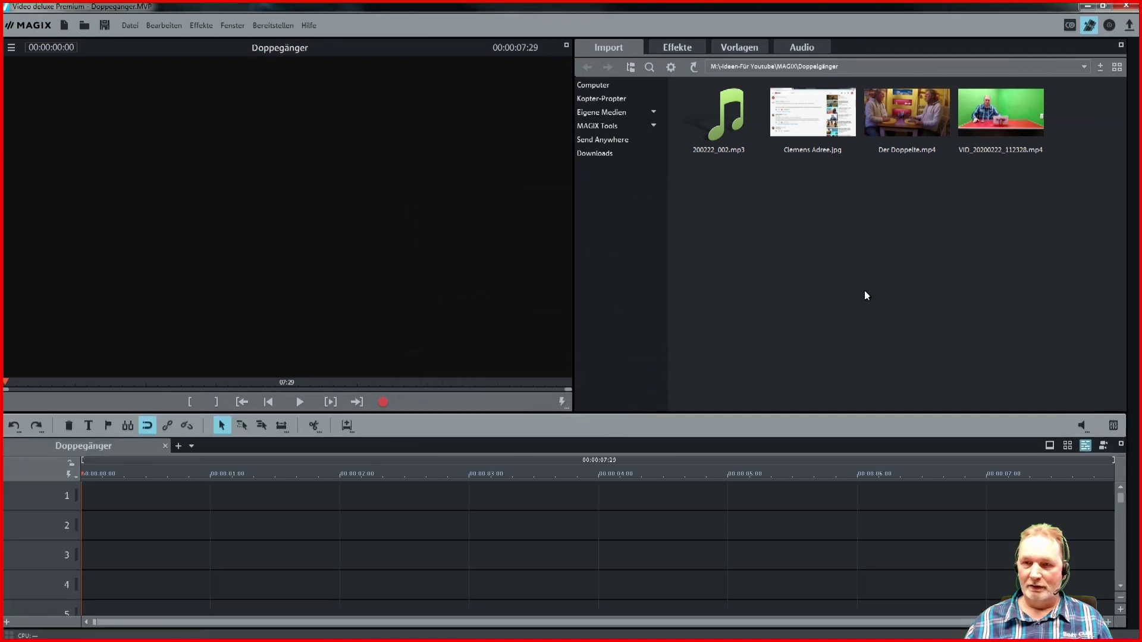
# Step: Place the green-screen video VID_20200222_112328.mp4 at the start of track 1 and select it
pyautogui.moveTo(975, 107)
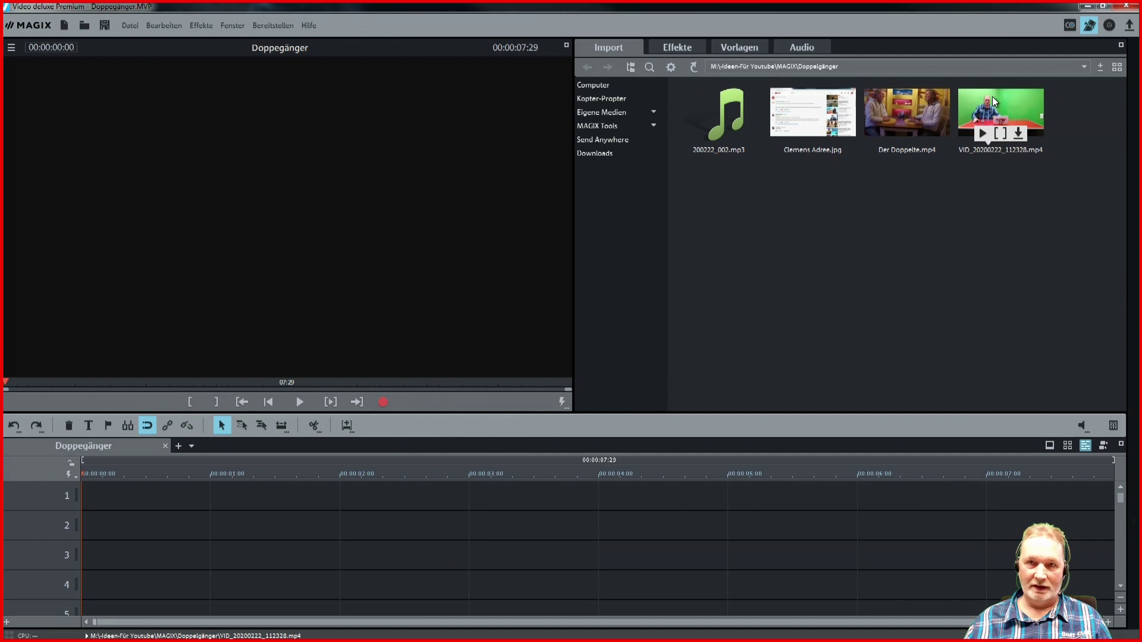
pyautogui.moveTo(935, 96)
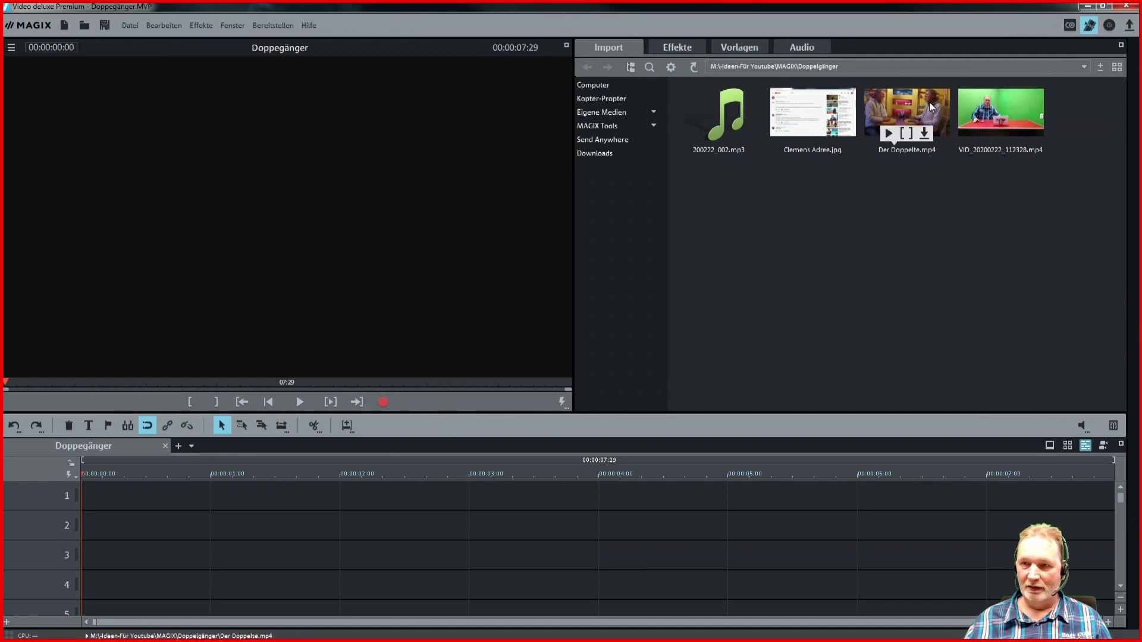
pyautogui.moveTo(815, 113)
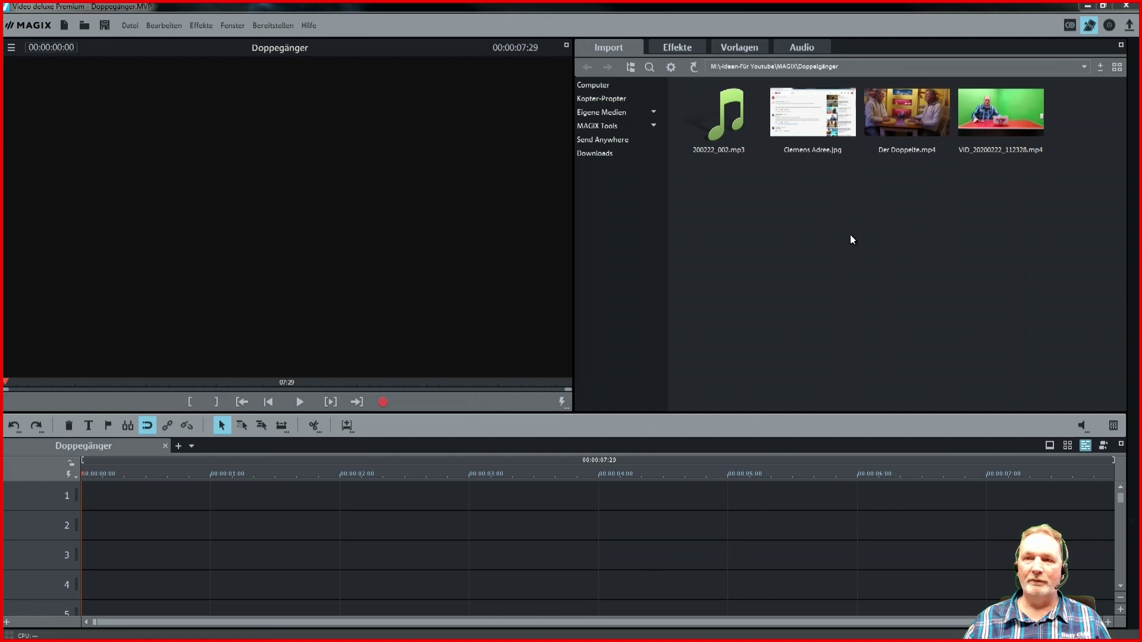
pyautogui.moveTo(816, 116)
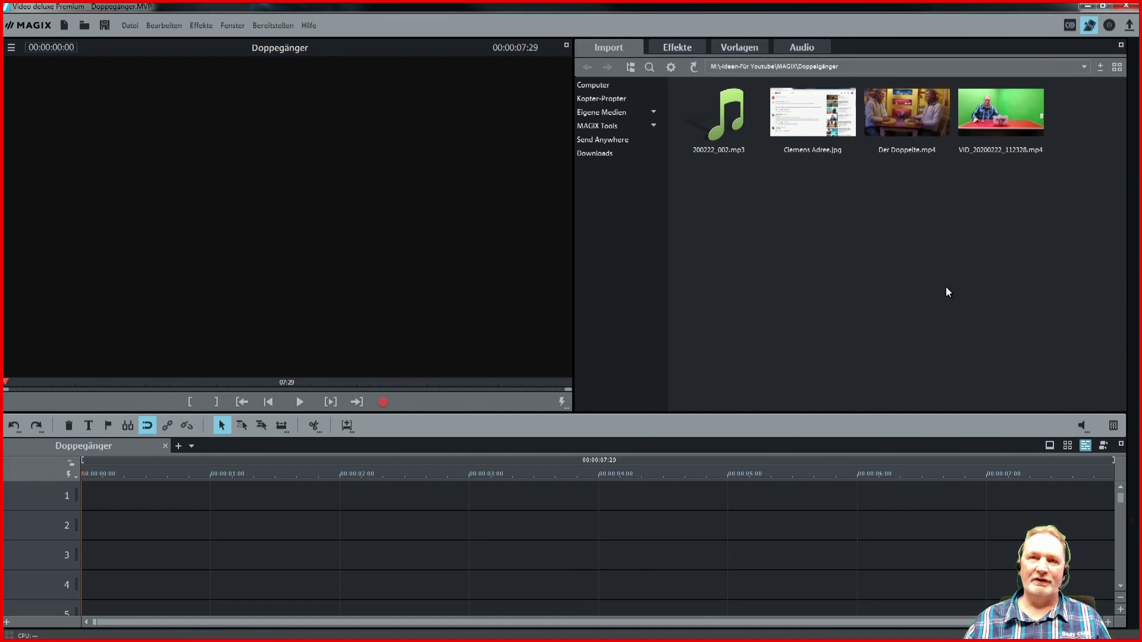
pyautogui.moveTo(1001, 106)
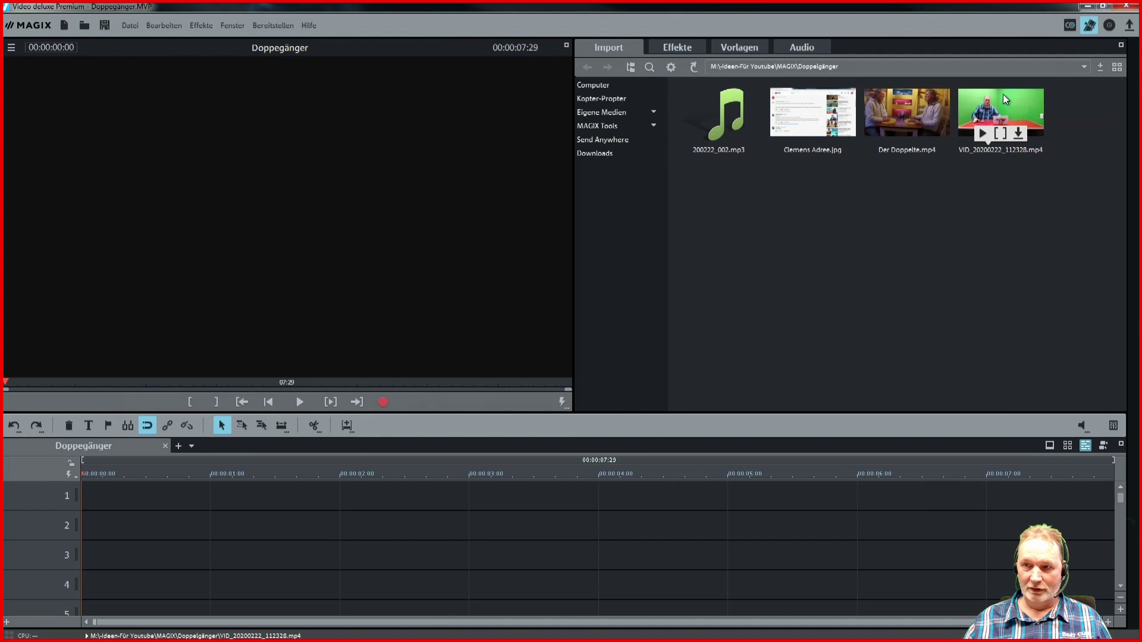
pyautogui.moveTo(991, 95); pyautogui.dragTo(104, 498)
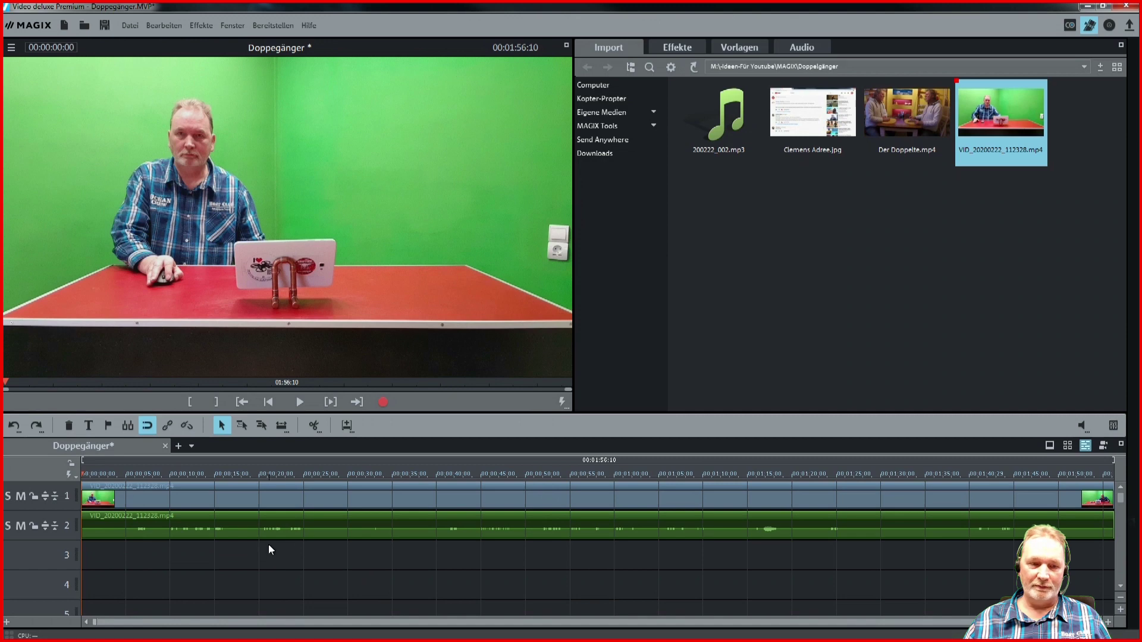
pyautogui.click(273, 500)
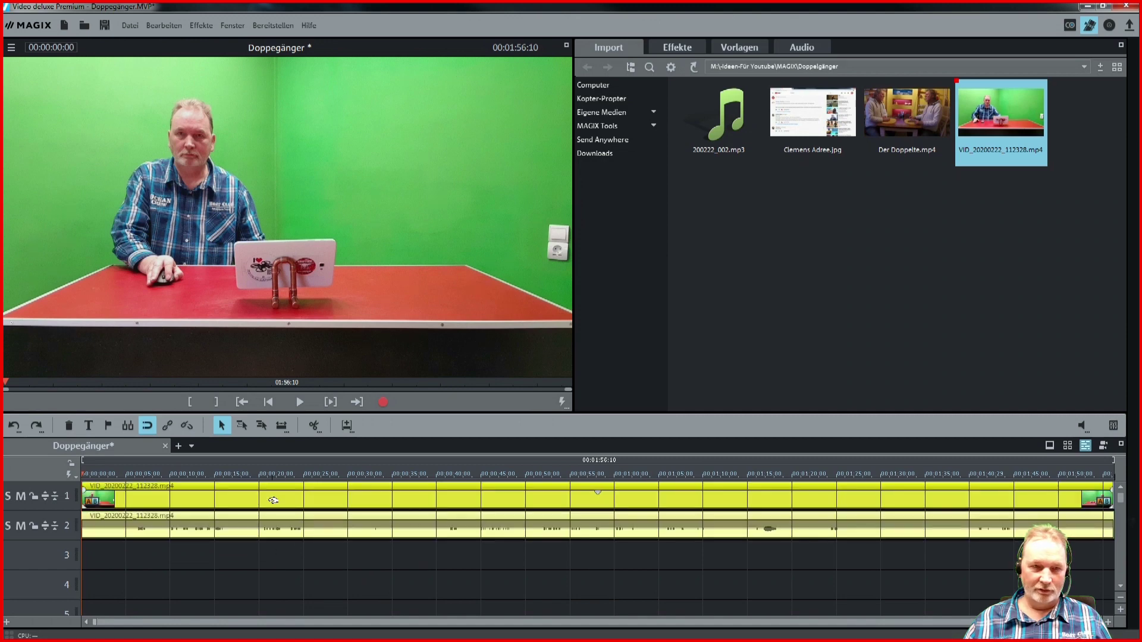
# Step: Preview the video clip by playing short passages and scrubbing through the timeline up to about 00:00:51
pyautogui.moveTo(735, 106)
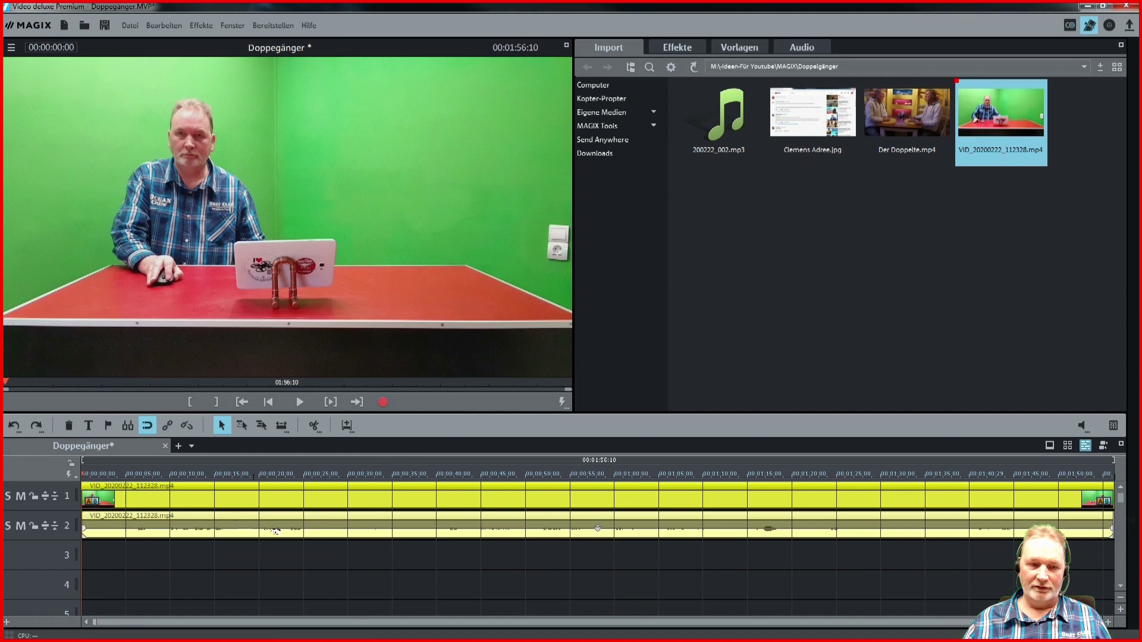
pyautogui.click(299, 400)
pyautogui.click(296, 404)
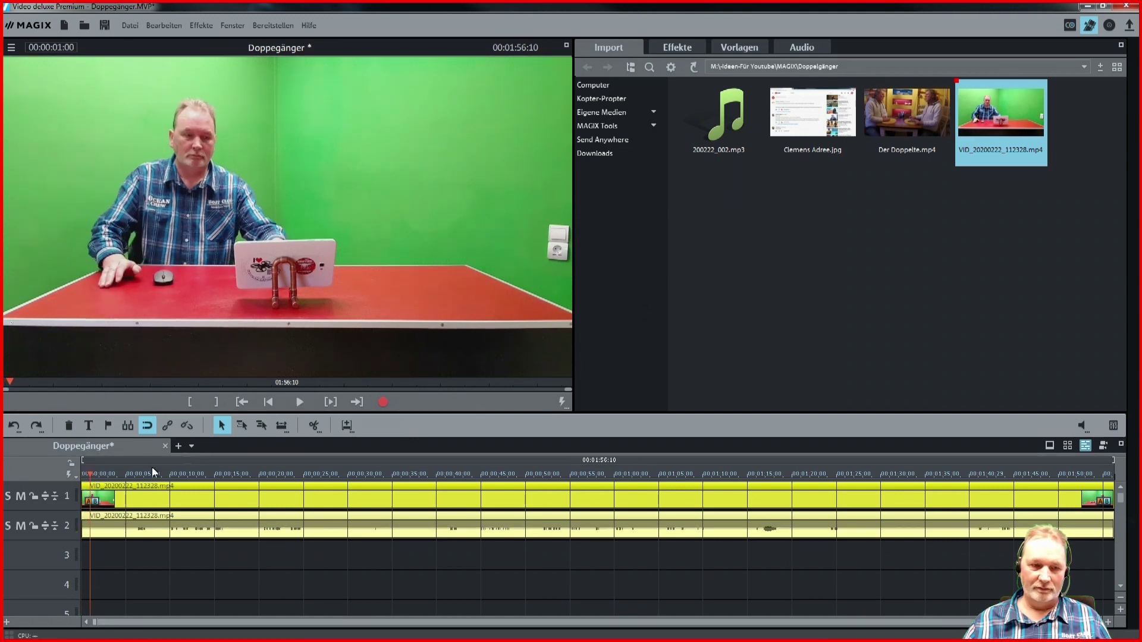
pyautogui.click(237, 476)
pyautogui.moveTo(237, 476); pyautogui.dragTo(270, 486)
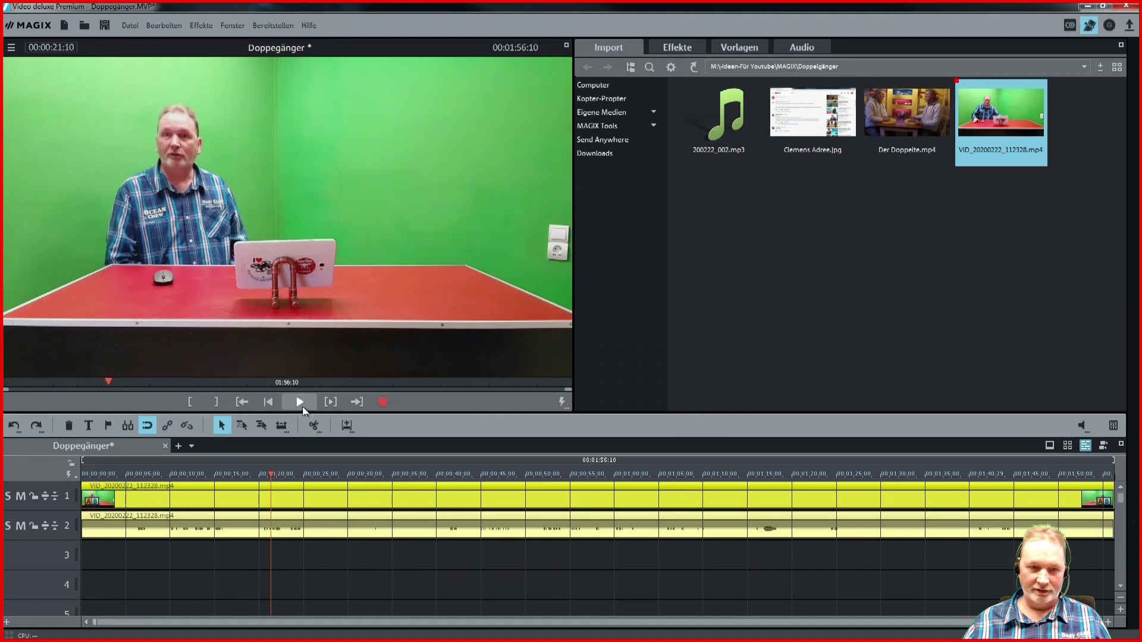
pyautogui.click(298, 403)
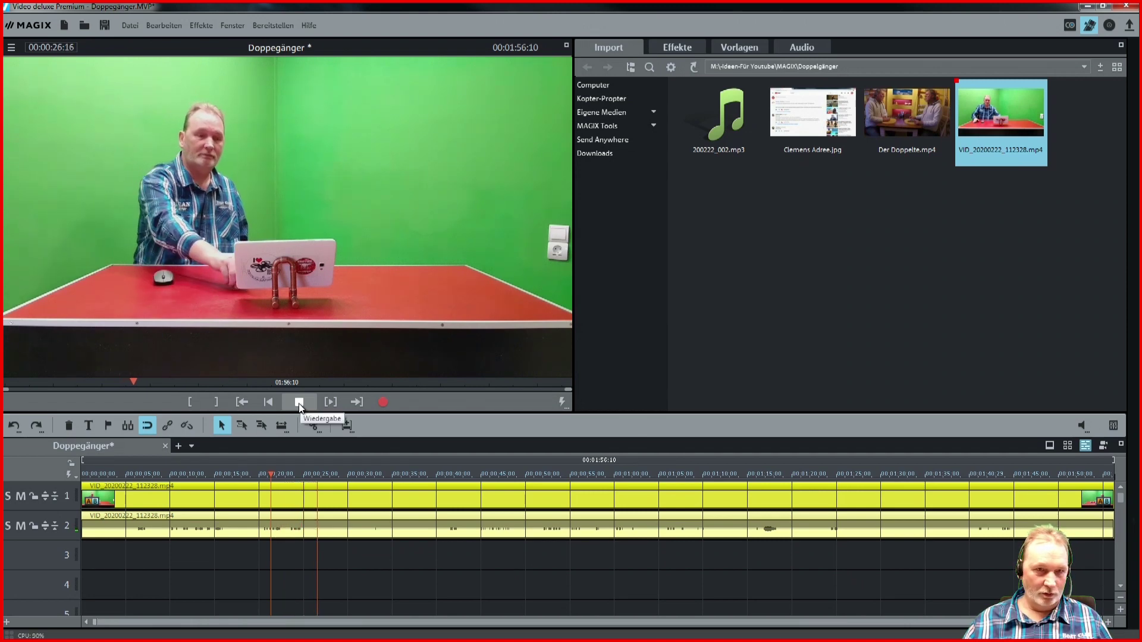
pyautogui.click(300, 404)
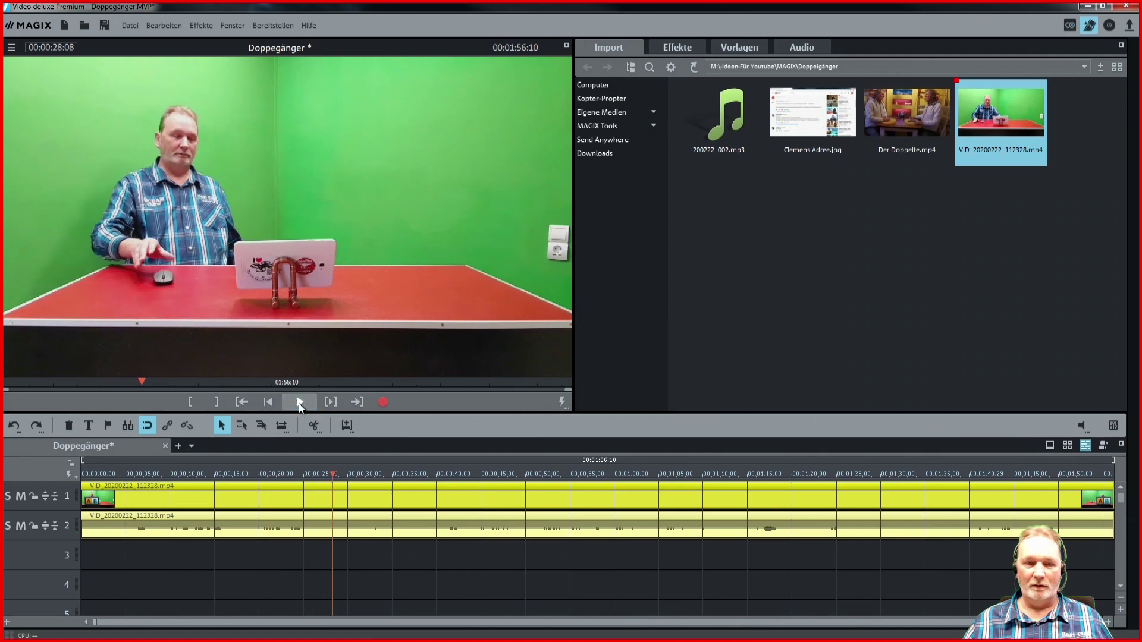
pyautogui.click(395, 563)
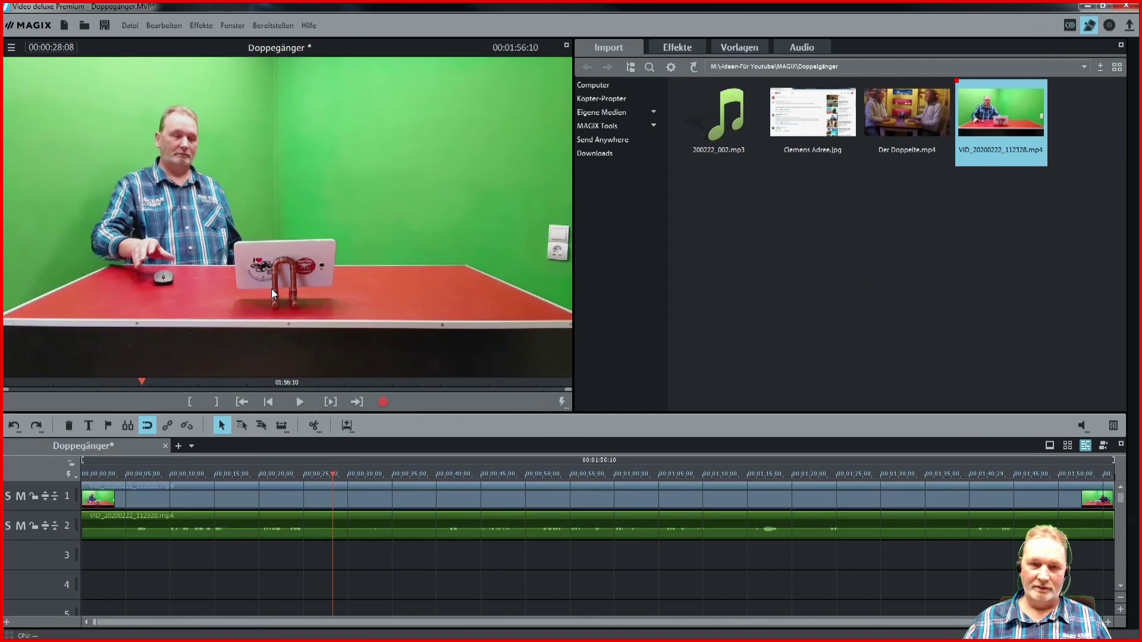
pyautogui.moveTo(331, 474); pyautogui.dragTo(535, 482)
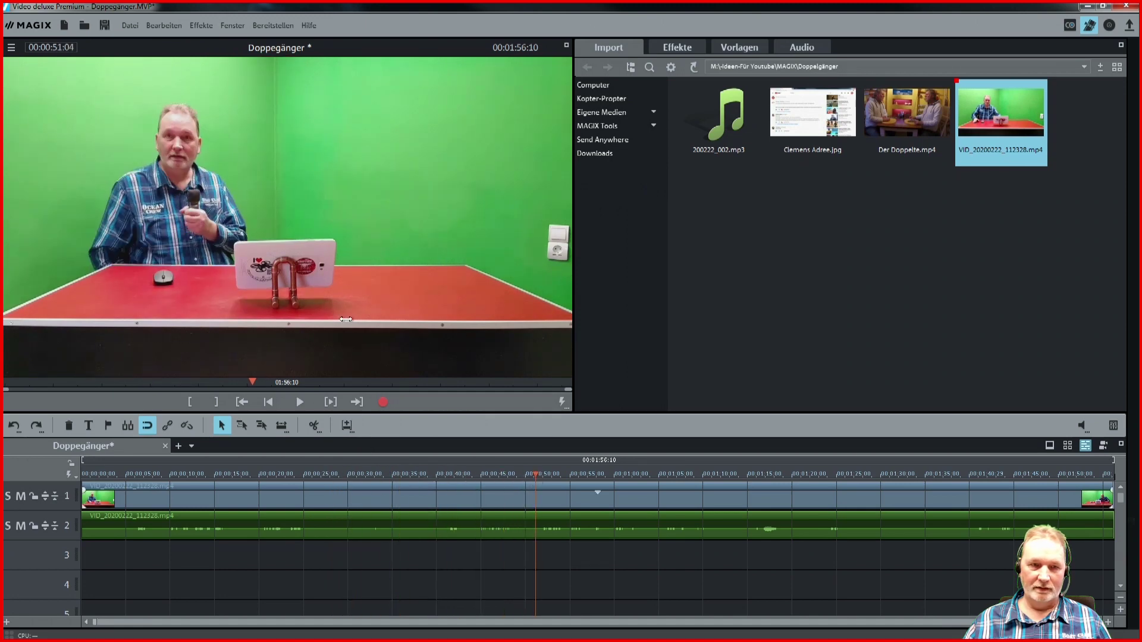
# Step: Place the audio recording 200222_002.mp3 on track 3 at the start of the timeline
pyautogui.moveTo(730, 101)
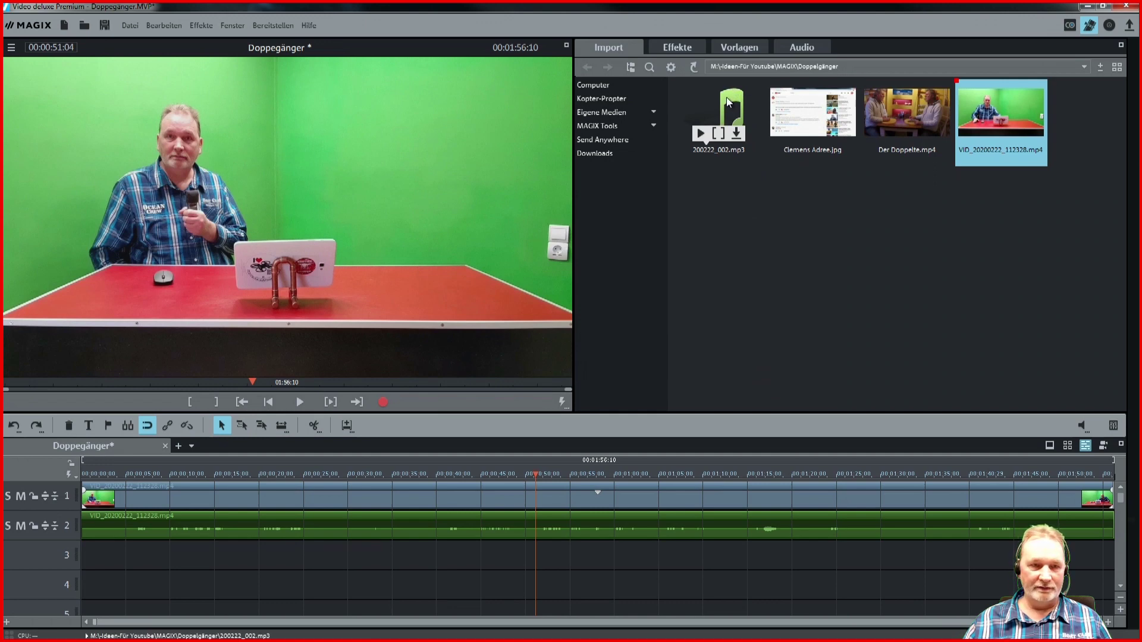
pyautogui.moveTo(728, 103); pyautogui.dragTo(98, 565)
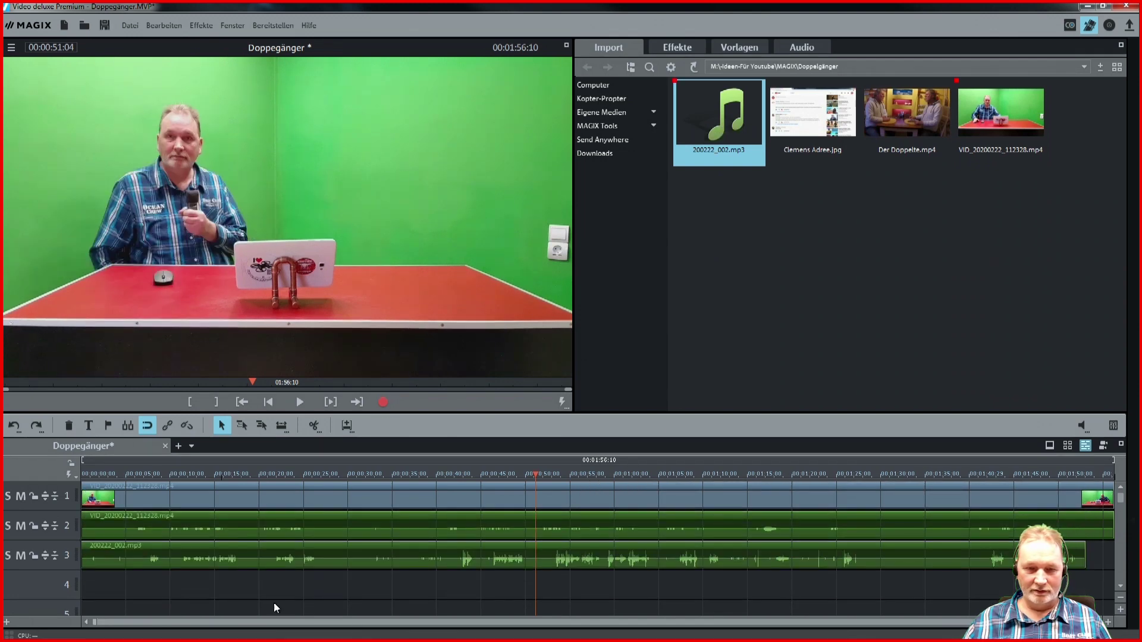
pyautogui.click(457, 562)
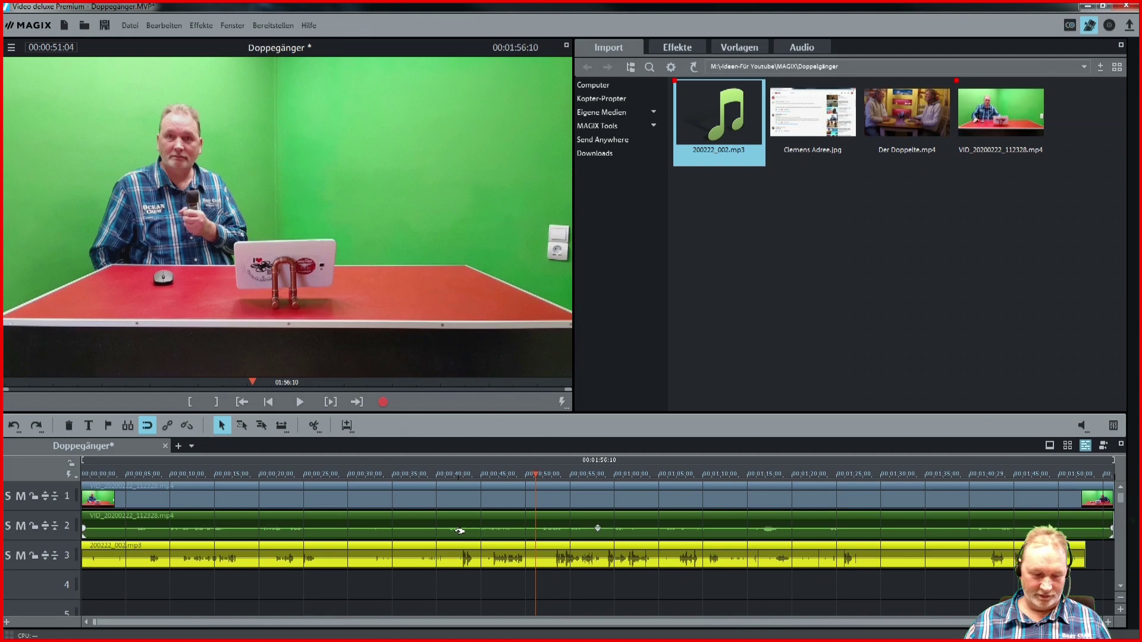
pyautogui.keyDown('ctrl'); pyautogui.click(459, 531); pyautogui.keyUp('ctrl')
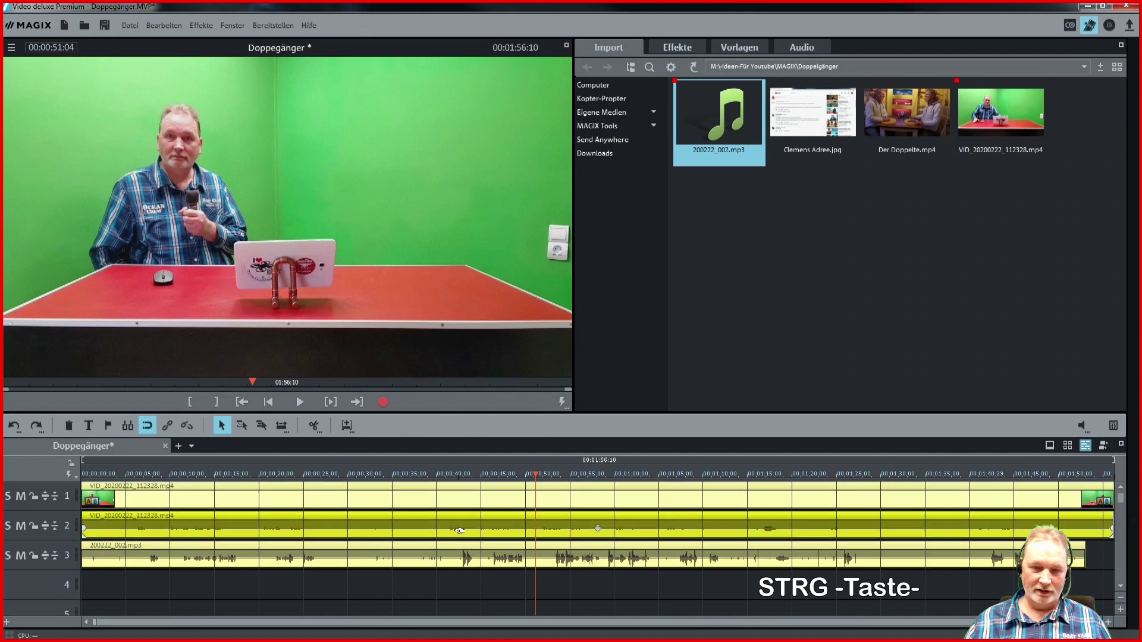
pyautogui.rightClick(458, 530)
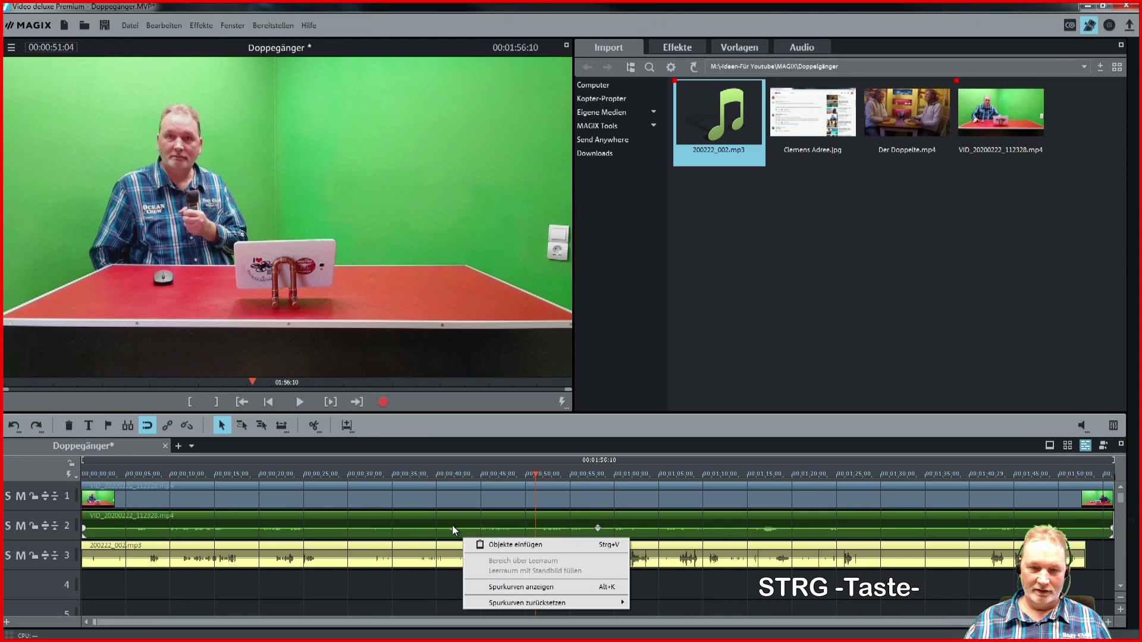
pyautogui.click(443, 593)
# Step: Select the separate audio recording together with the video's camera sound and align the other audio objects to the camera sound's track
pyautogui.click(452, 560)
pyautogui.keyDown('ctrl'); pyautogui.click(456, 531); pyautogui.keyUp('ctrl')
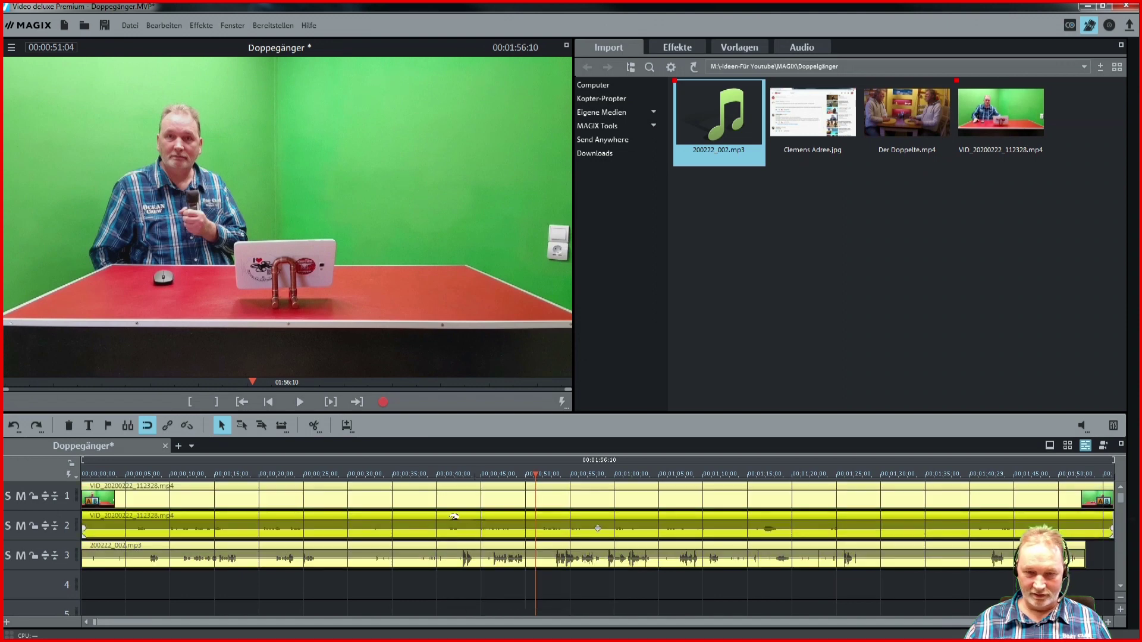
pyautogui.rightClick(479, 527)
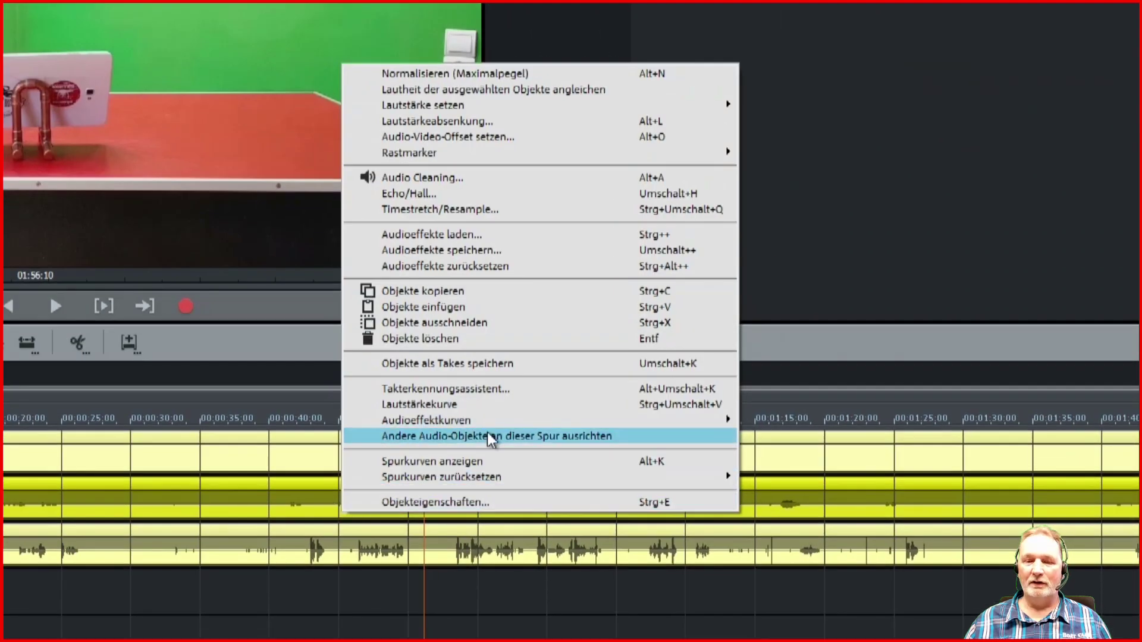
pyautogui.click(487, 434)
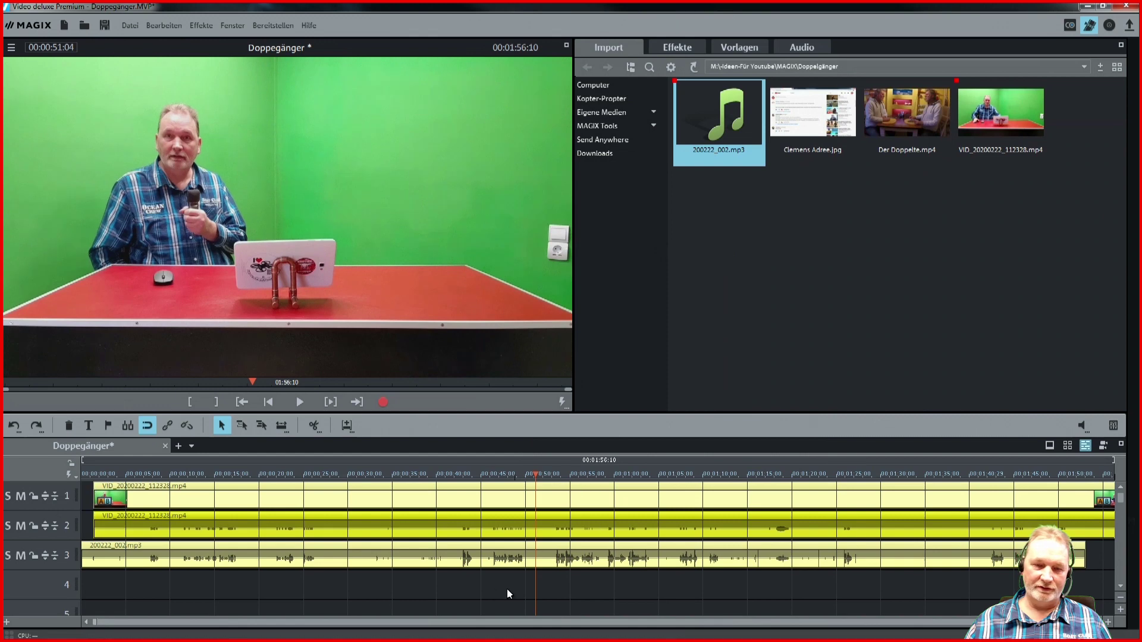
pyautogui.click(507, 589)
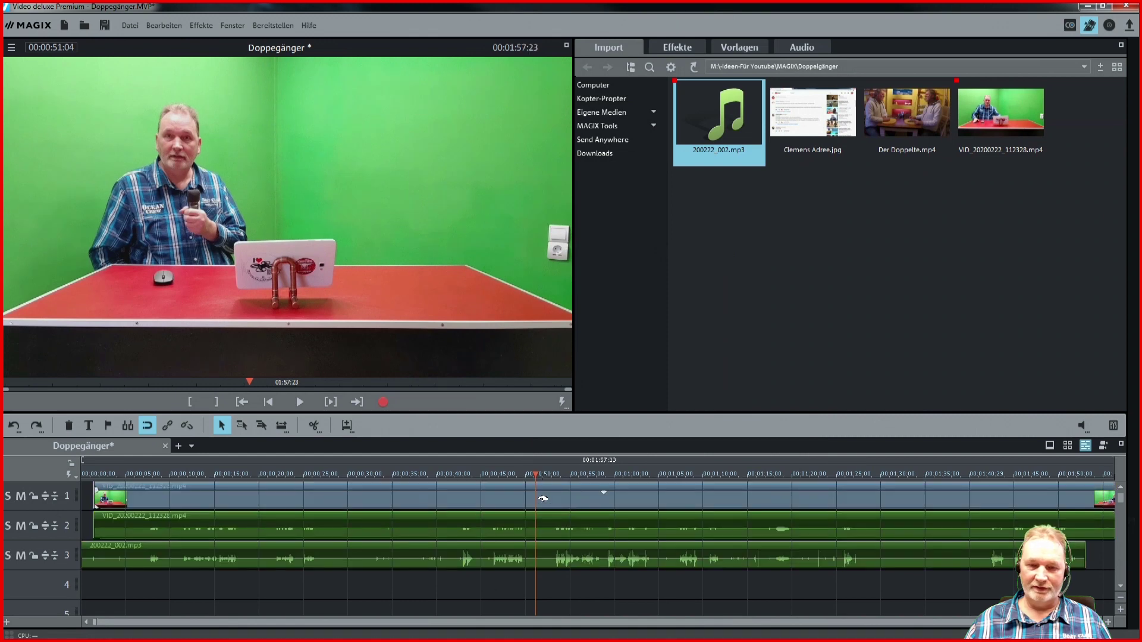
# Step: Play the aligned clips from about 00:00:42 to check that picture and sound are in sync
pyautogui.click(530, 474)
pyautogui.moveTo(517, 475); pyautogui.dragTo(455, 479)
pyautogui.press('space')
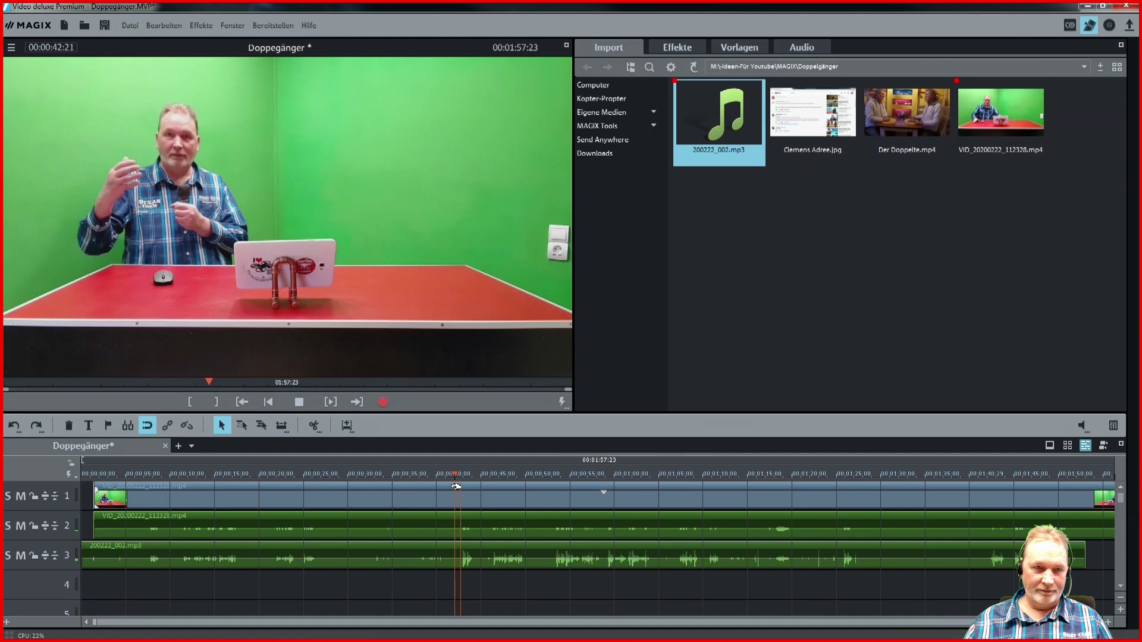
pyautogui.press('space')
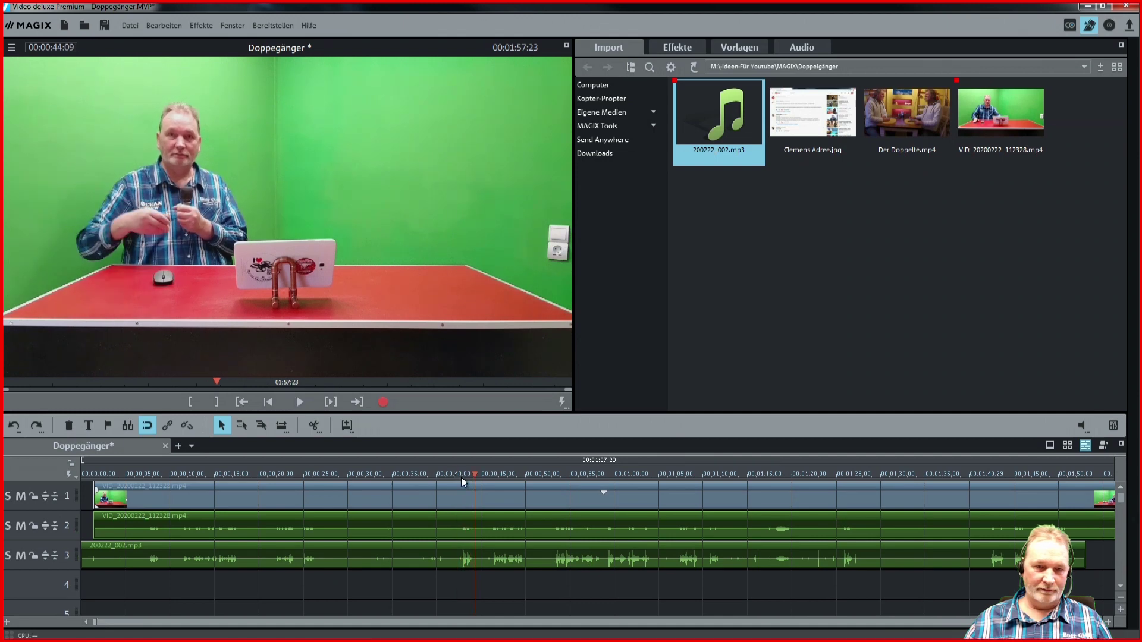
# Step: Split the clips on all three tracks at 00:00:40:29 and delete the parts before the cut
pyautogui.click(462, 476)
pyautogui.click(446, 476)
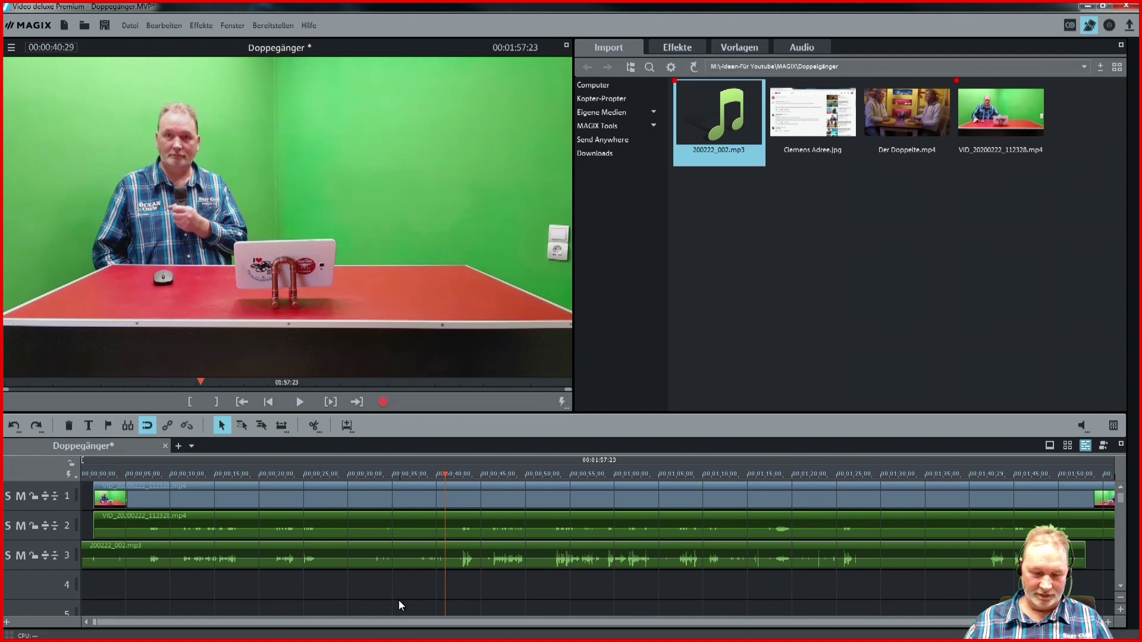
pyautogui.hotkey('ctrl', 't')
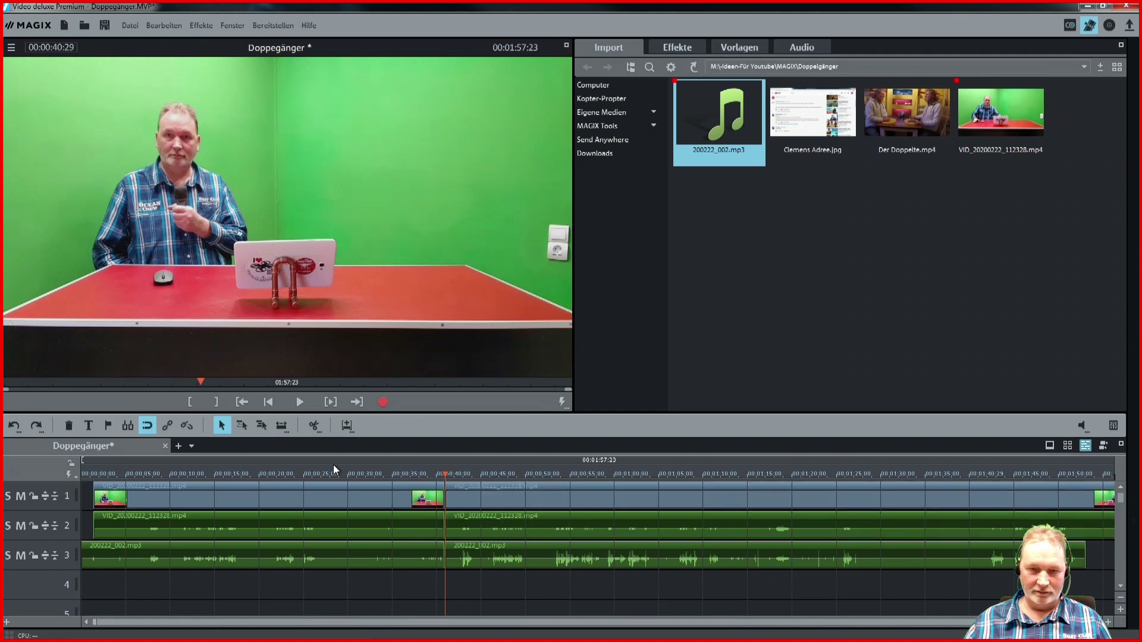
pyautogui.click(271, 483)
pyautogui.press('Delete')
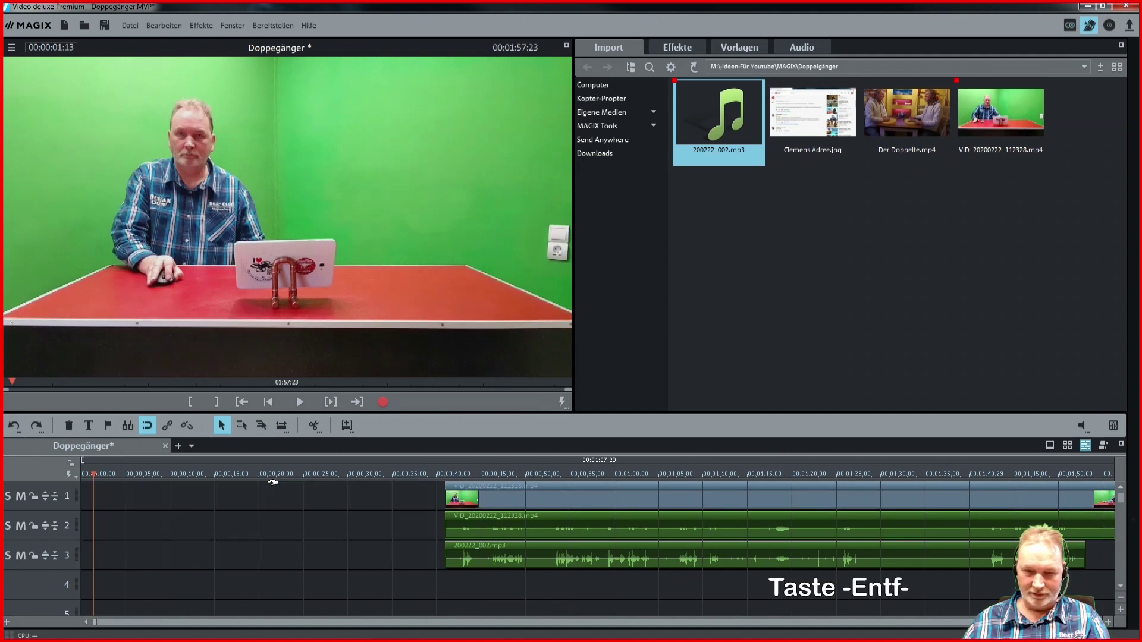
# Step: Move the remaining video and audio clips together to an earlier position, starting at about 12 seconds
pyautogui.click(521, 490)
pyautogui.moveTo(521, 490); pyautogui.dragTo(280, 490)
pyautogui.click(353, 587)
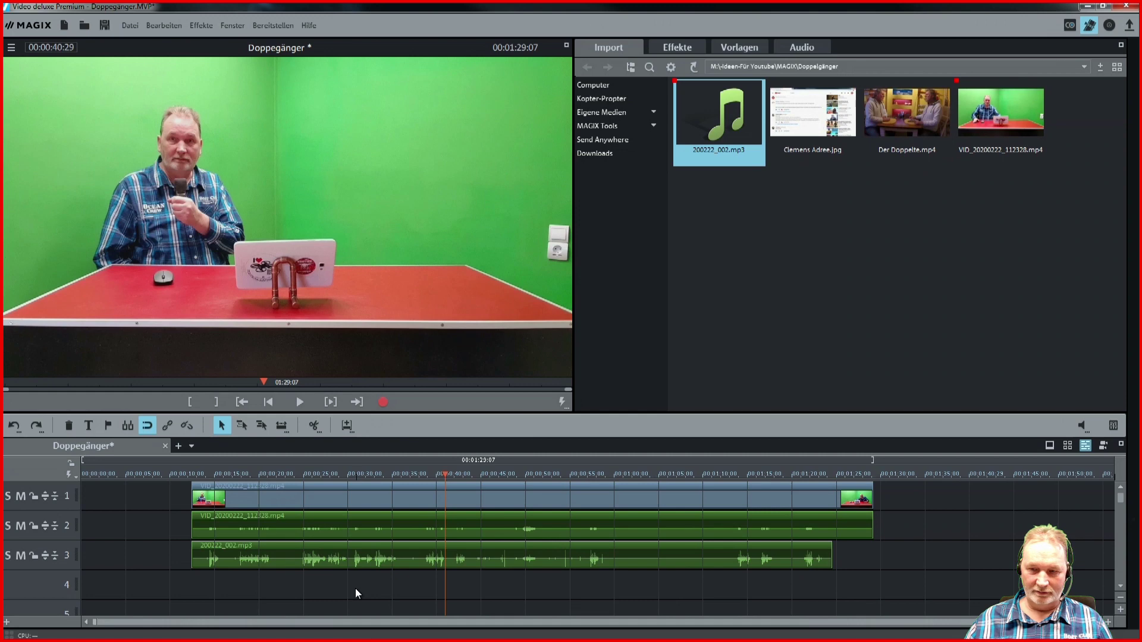
# Step: Split the video and camera sound at 00:01:24:18, where the separate audio recording ends, and delete the parts after the cut
pyautogui.click(834, 474)
pyautogui.click(832, 506)
pyautogui.press('t')
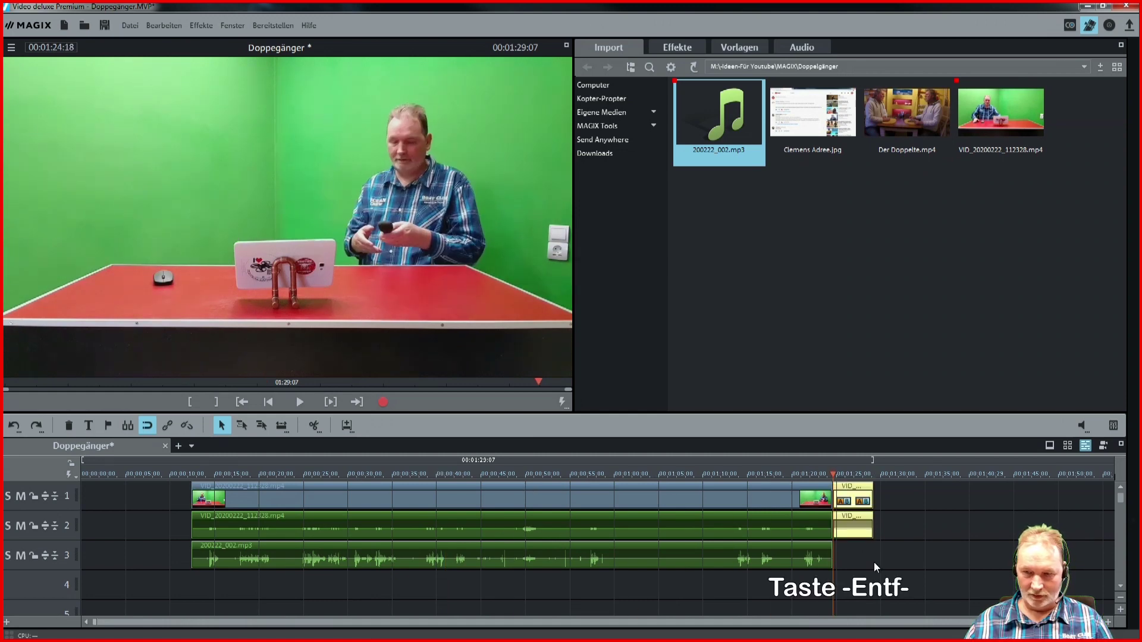
pyautogui.press('Delete')
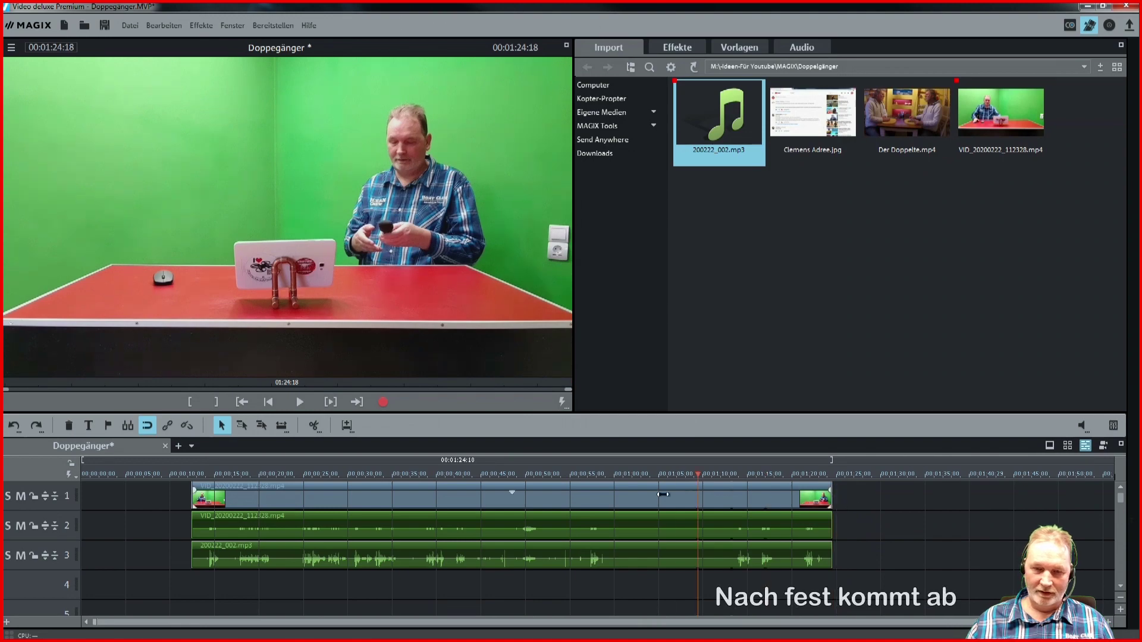
# Step: Ungroup the camera sound on track 2 from the video and delete it
pyautogui.click(571, 510)
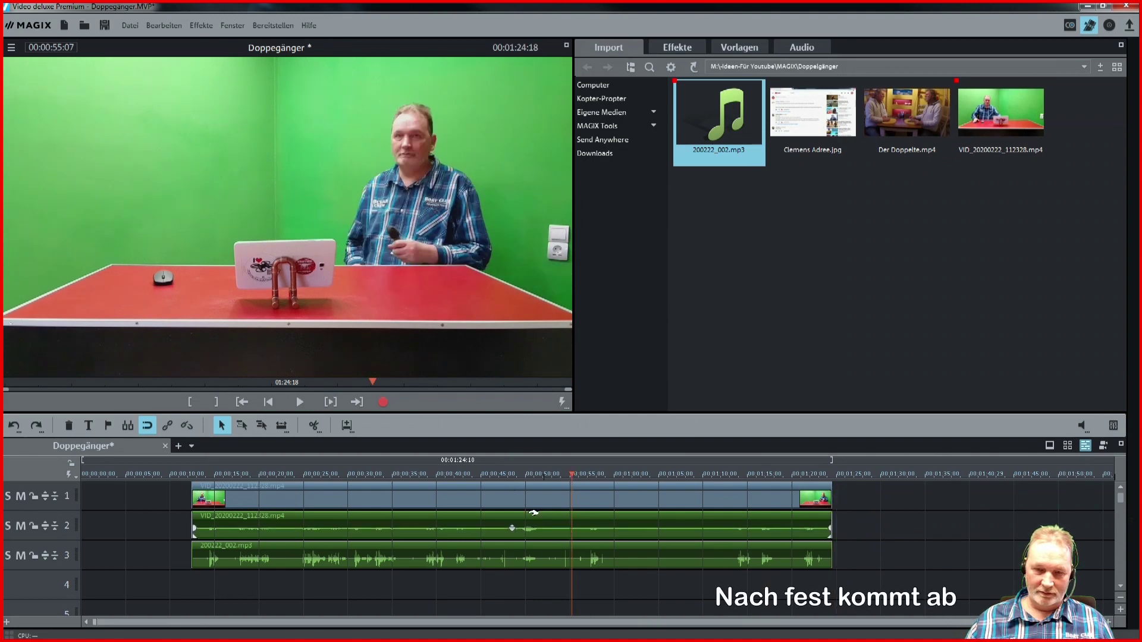
pyautogui.click(450, 516)
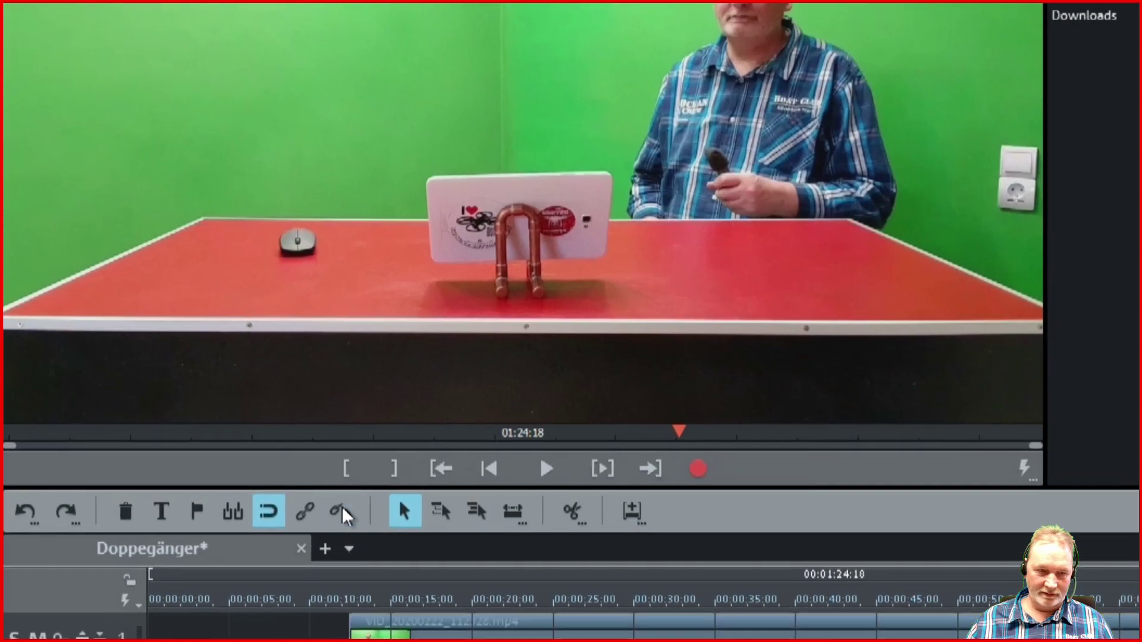
pyautogui.click(339, 511)
pyautogui.click(387, 527)
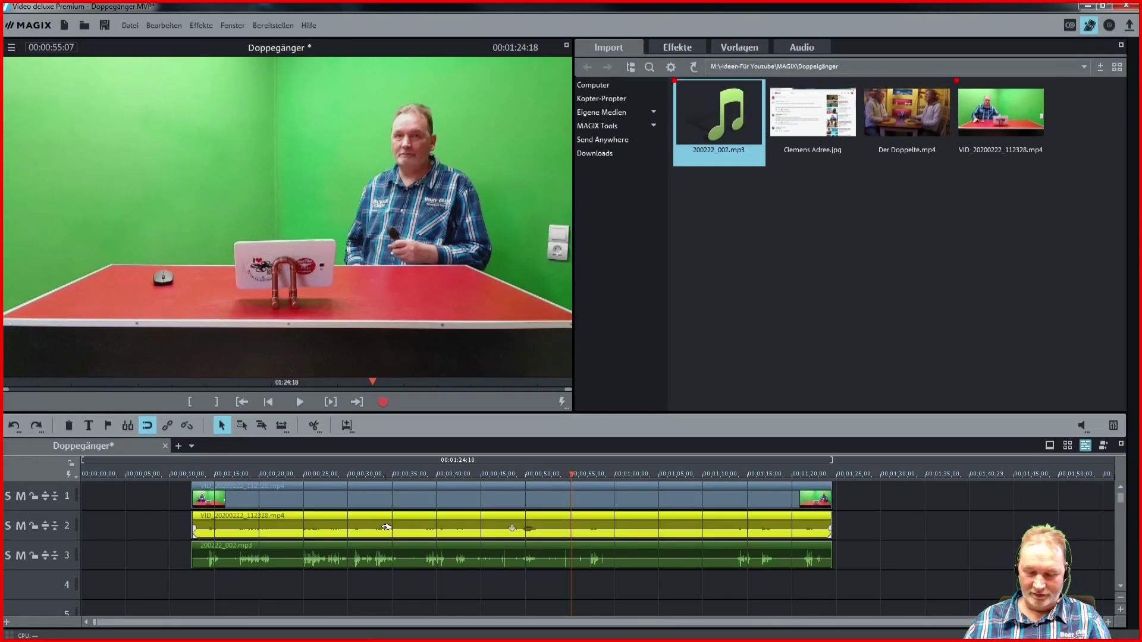
pyautogui.press('Delete')
# Step: Move the separate audio recording from track 3 to track 2, keeping its start aligned with the video
pyautogui.click(387, 546)
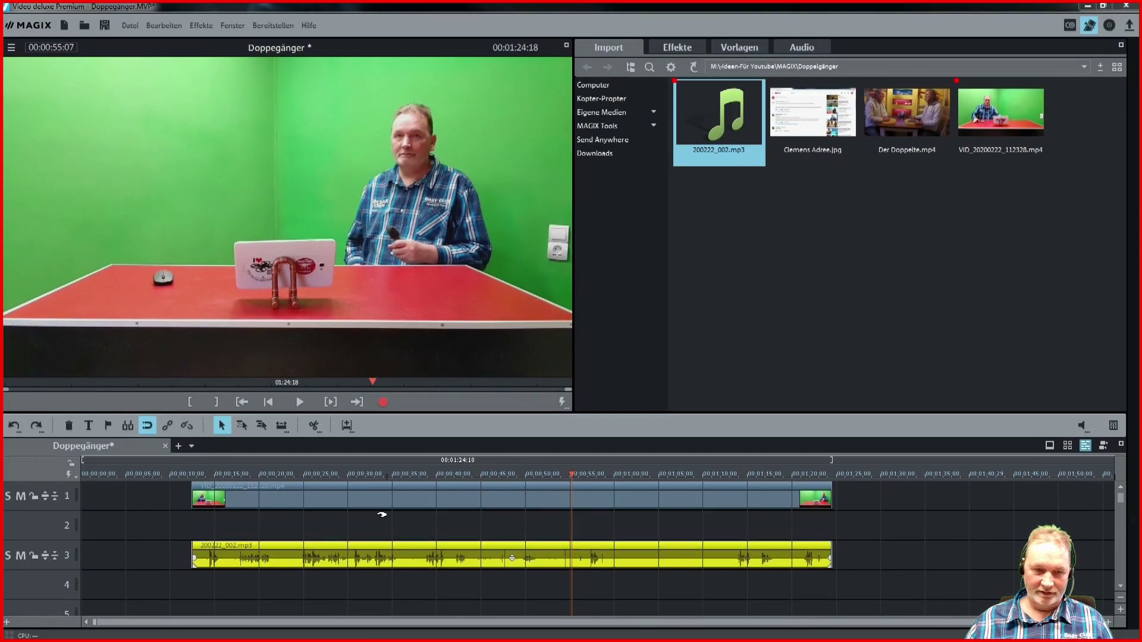
pyautogui.doubleClick(381, 546)
pyautogui.click(798, 115)
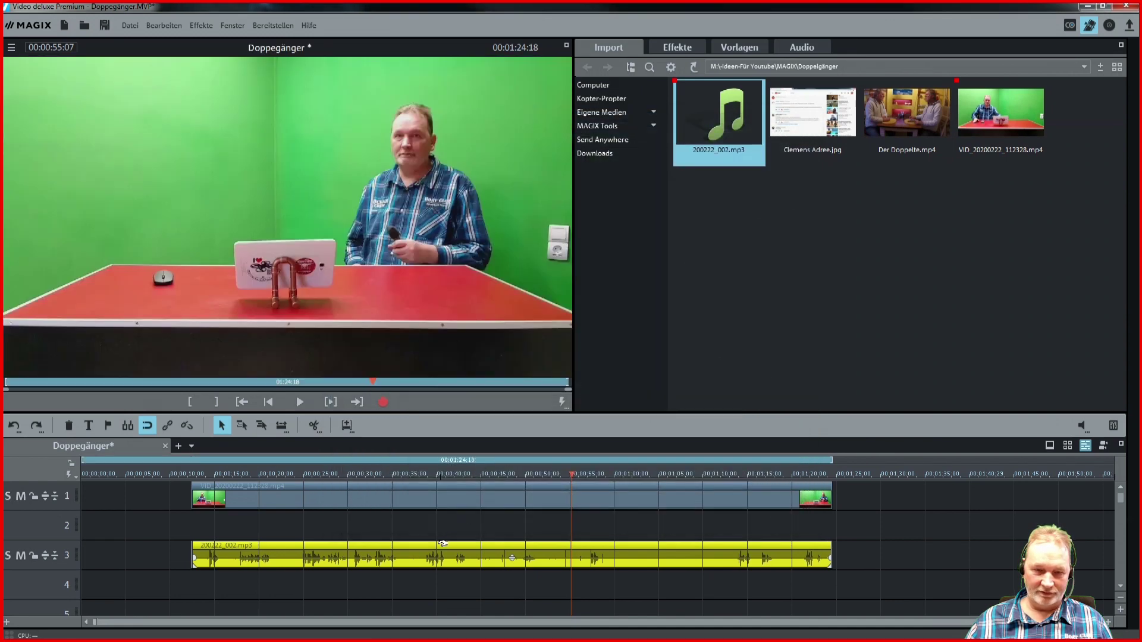
pyautogui.moveTo(443, 543); pyautogui.dragTo(443, 513)
pyautogui.click(439, 558)
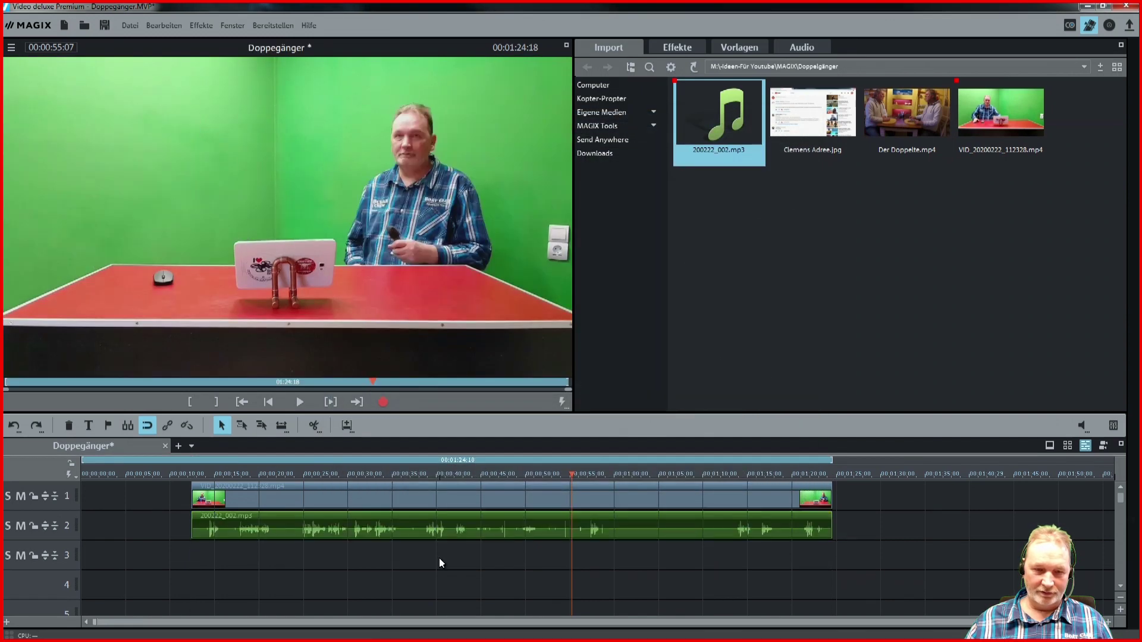
# Step: Group the video on track 1 with the audio recording on track 2
pyautogui.moveTo(465, 574); pyautogui.dragTo(405, 490)
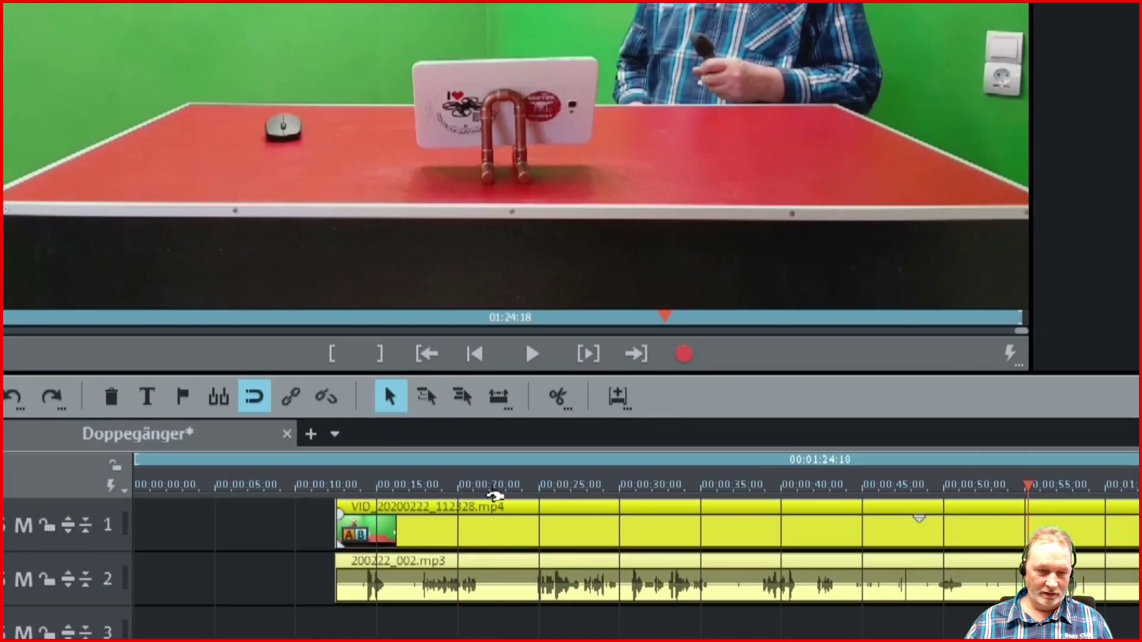
pyautogui.click(290, 396)
pyautogui.click(684, 581)
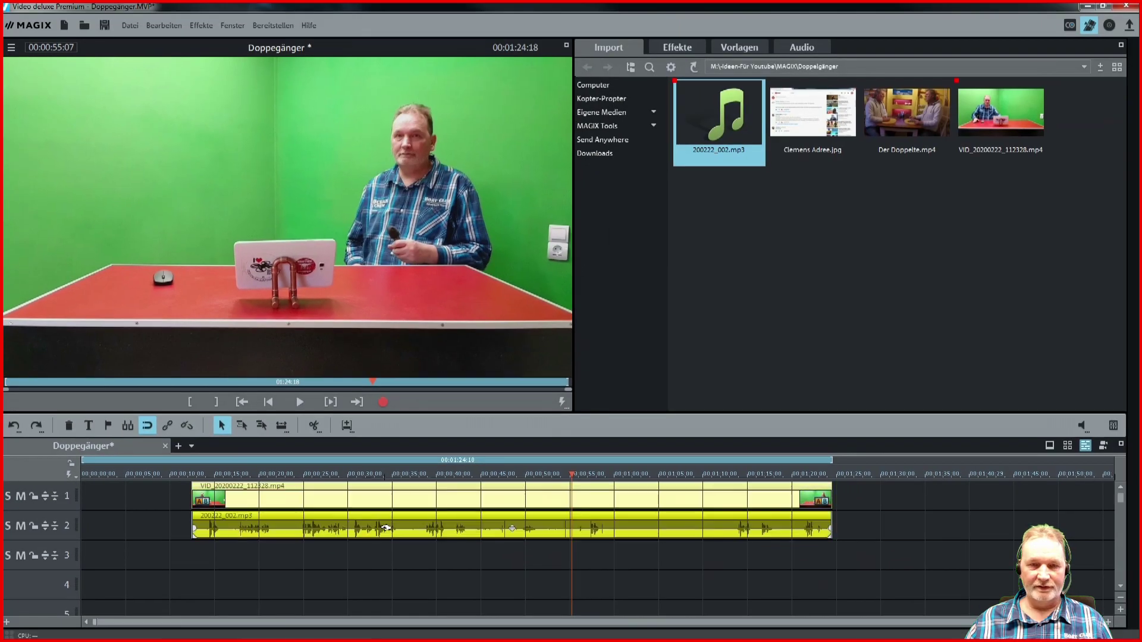
pyautogui.click(481, 571)
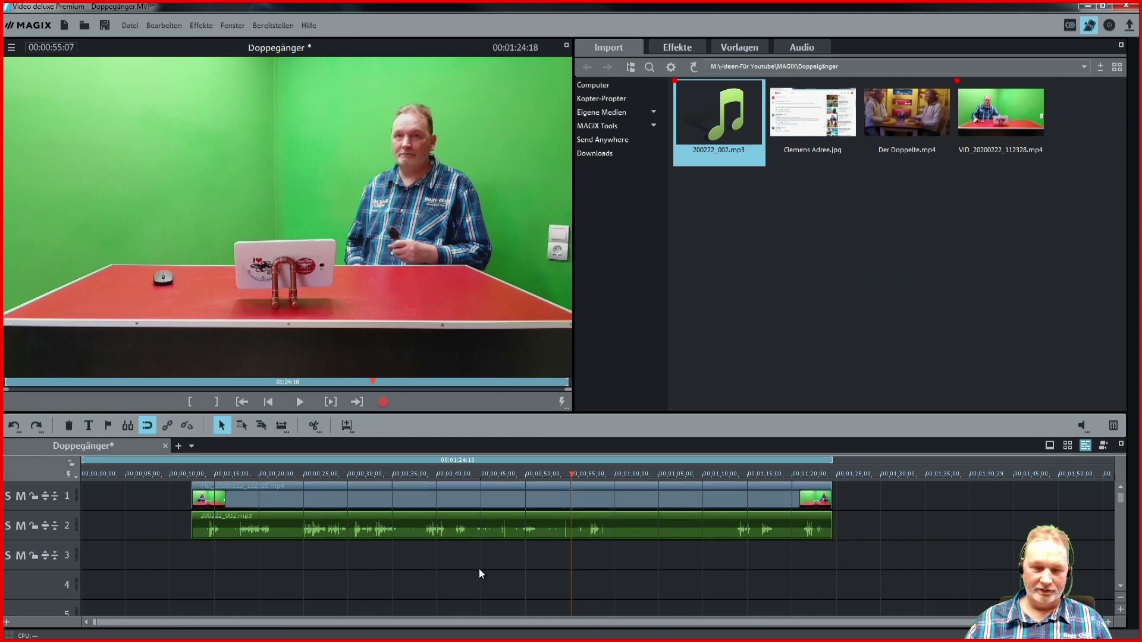
# Step: Normalise the audio recording on track 2 to its maximum level
pyautogui.rightClick(488, 529)
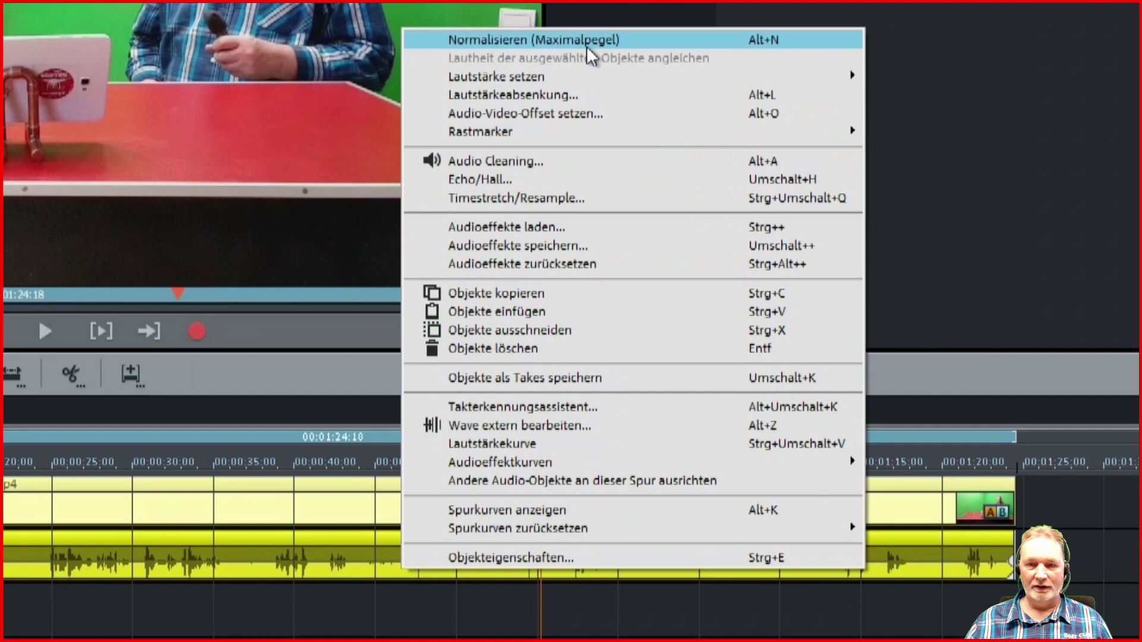
pyautogui.click(584, 40)
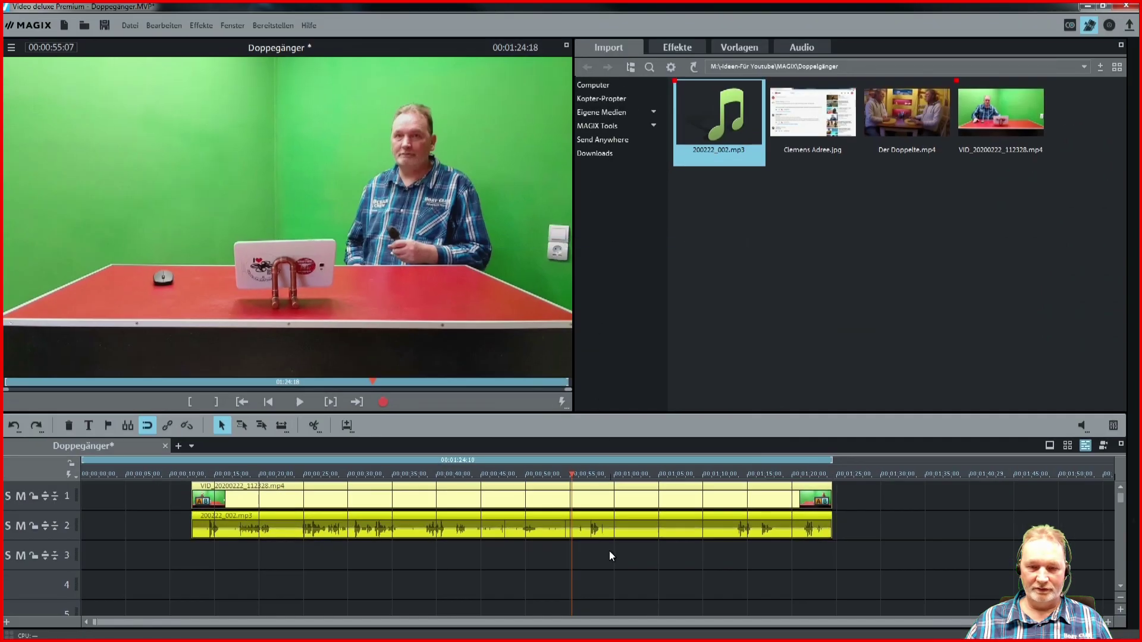
pyautogui.click(609, 555)
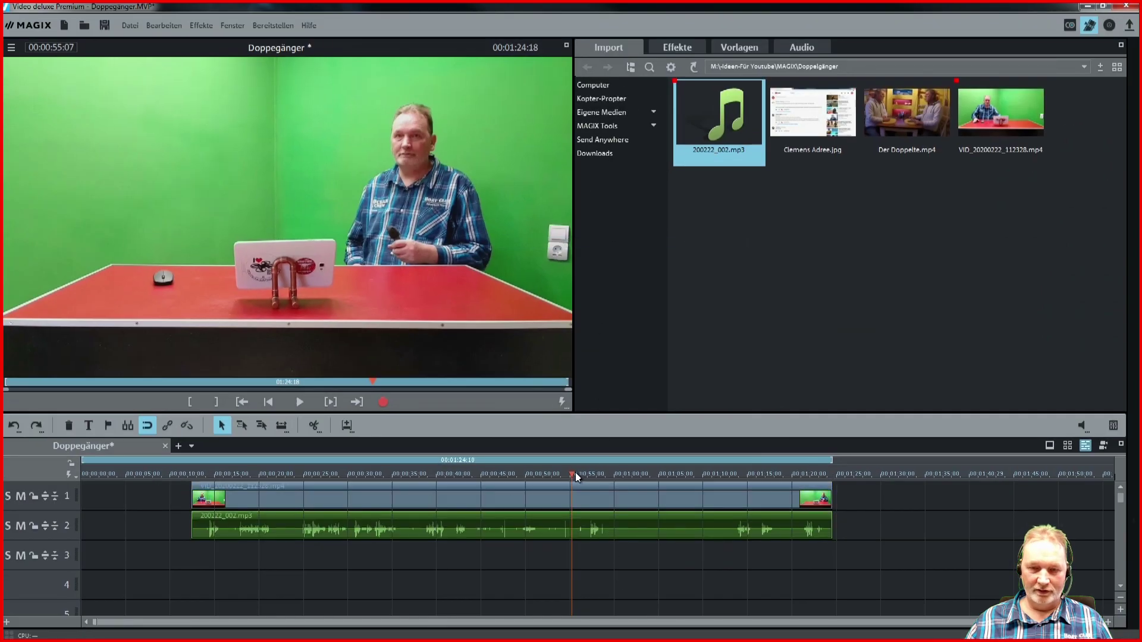
# Step: Play the footage around the change of seat and split the grouped video and audio at 00:00:55:22
pyautogui.moveTo(570, 474); pyautogui.dragTo(510, 498)
pyautogui.press('space')
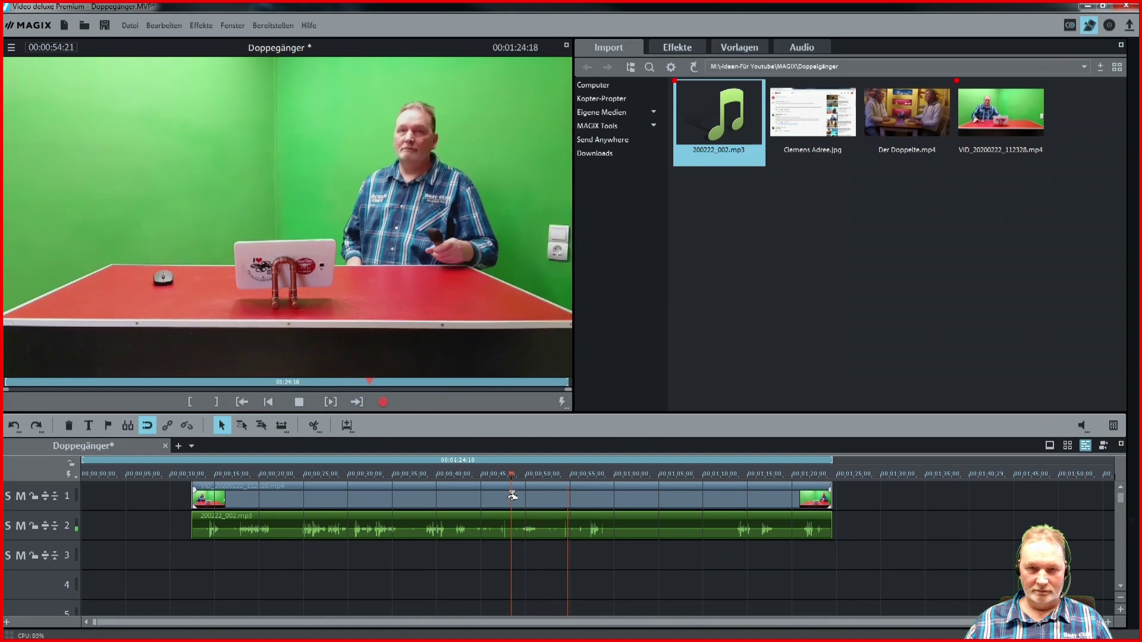
pyautogui.press('space')
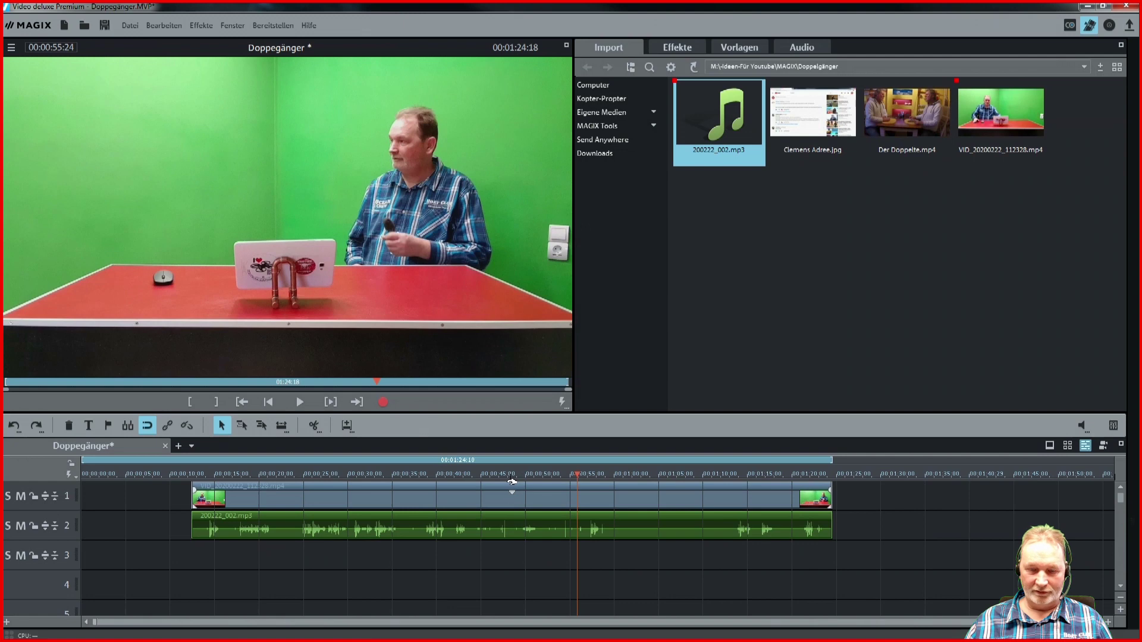
pyautogui.press('Left')
pyautogui.press('Left')
pyautogui.press('t')
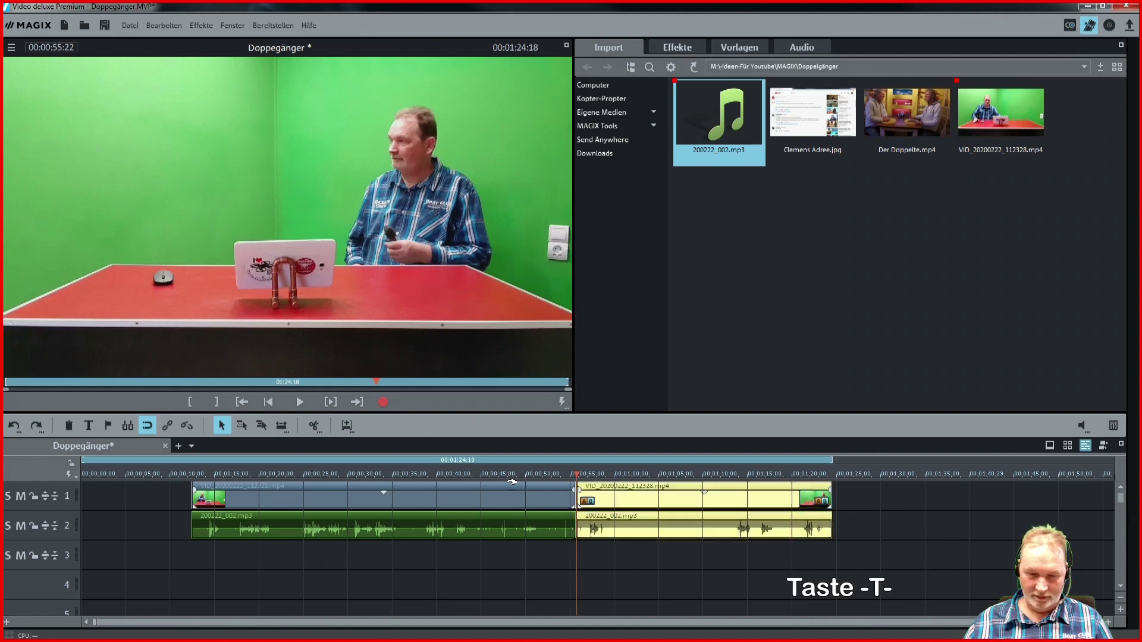
# Step: Move the second video and audio part to tracks 3 and 4, starting flush with the first part at 00:00:12:13
pyautogui.click(617, 586)
pyautogui.moveTo(648, 484); pyautogui.dragTo(227, 545)
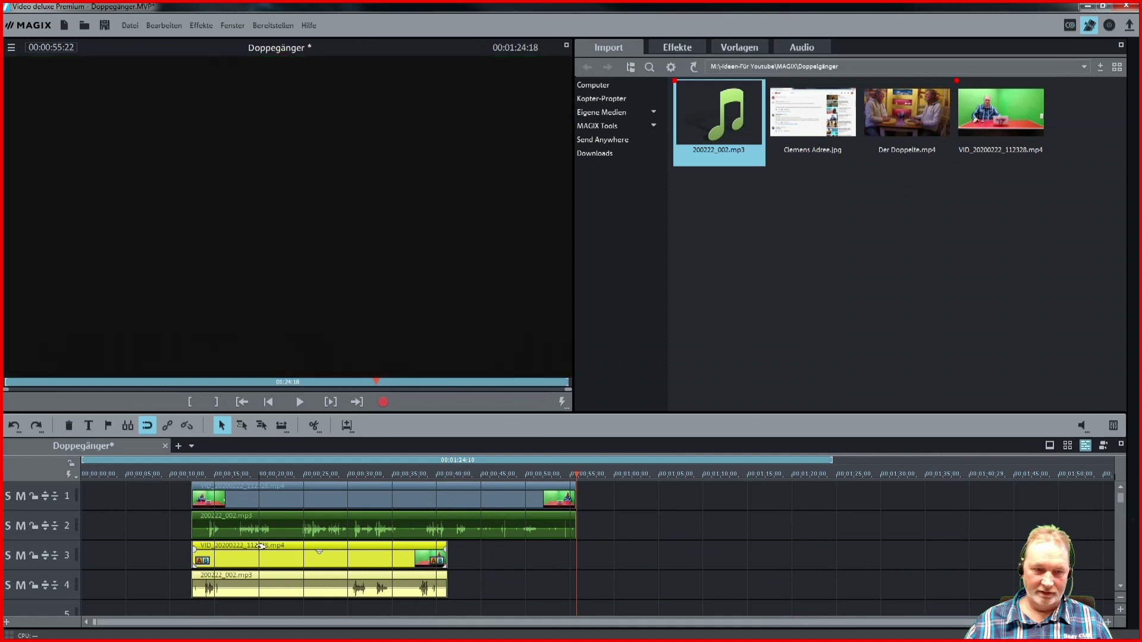
pyautogui.click(217, 545)
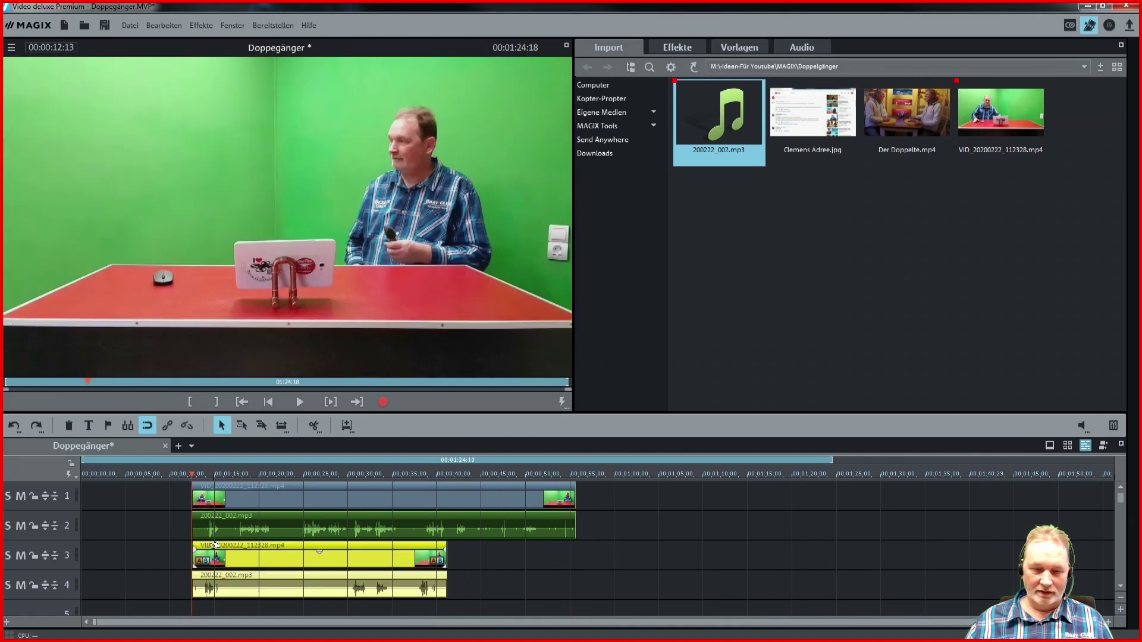
# Step: Lower the opacity of the video clip on track 3 so the clip on track 1 shows through
pyautogui.scroll(2, 214, 545)
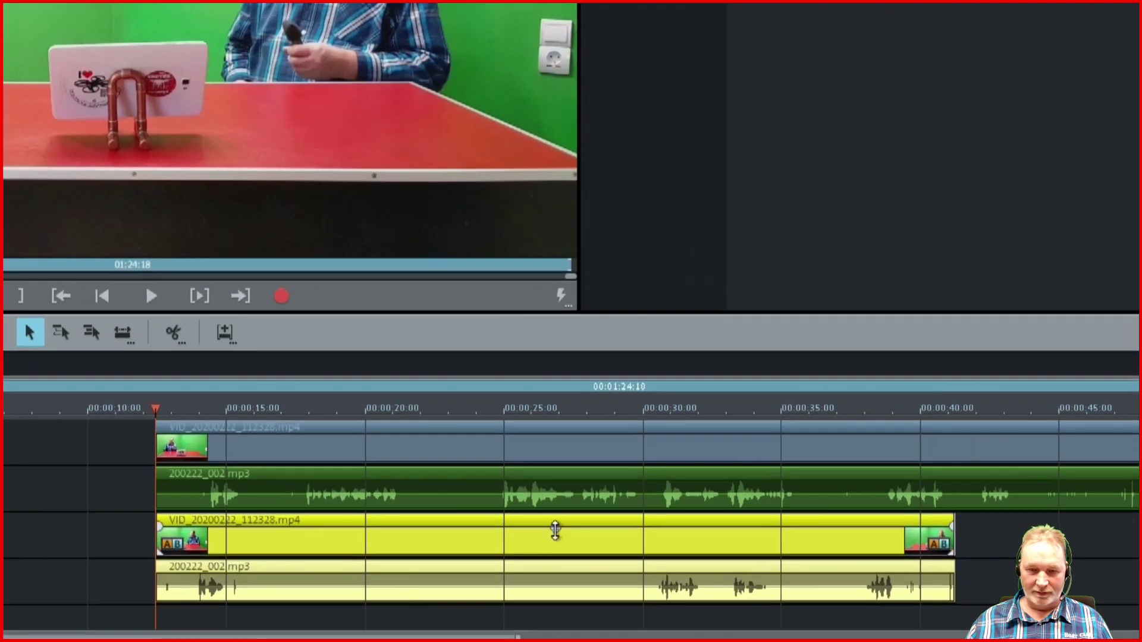
pyautogui.moveTo(555, 531); pyautogui.dragTo(553, 543)
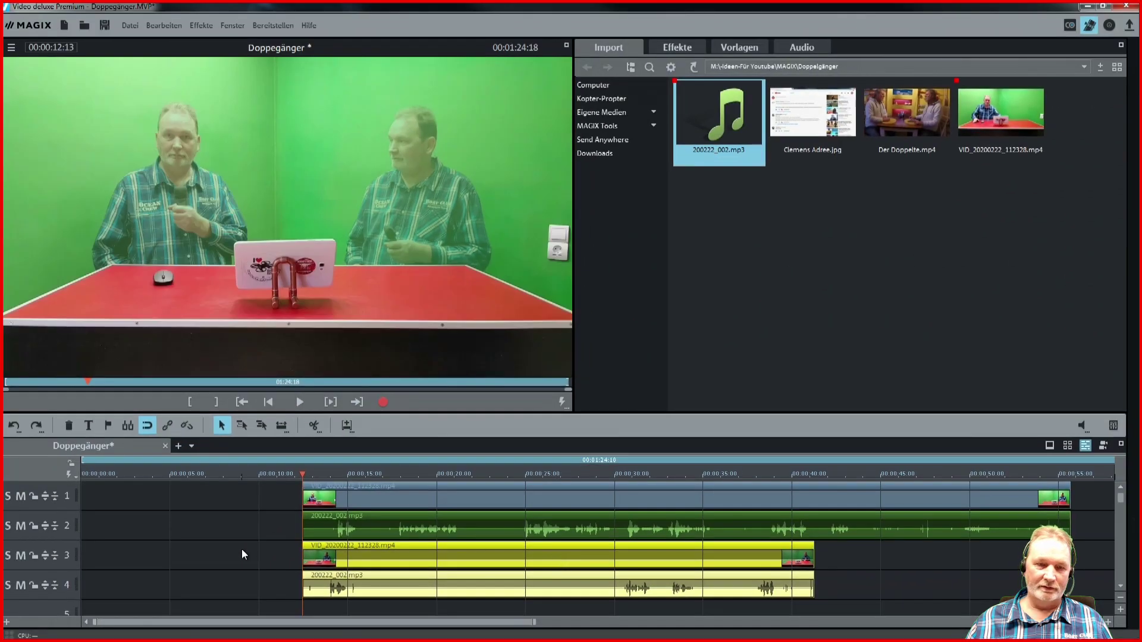
pyautogui.click(61, 526)
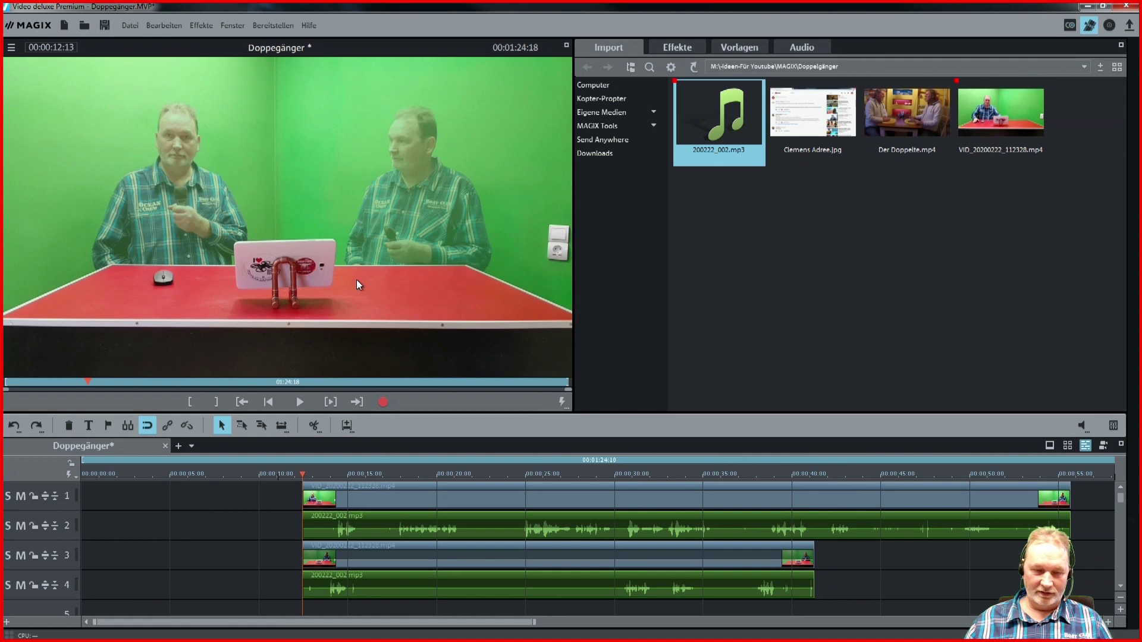
# Step: Play the overlaid clips from 00:00:12:13 to about 00:00:22:00 to check how the two performances fit together
pyautogui.press('space')
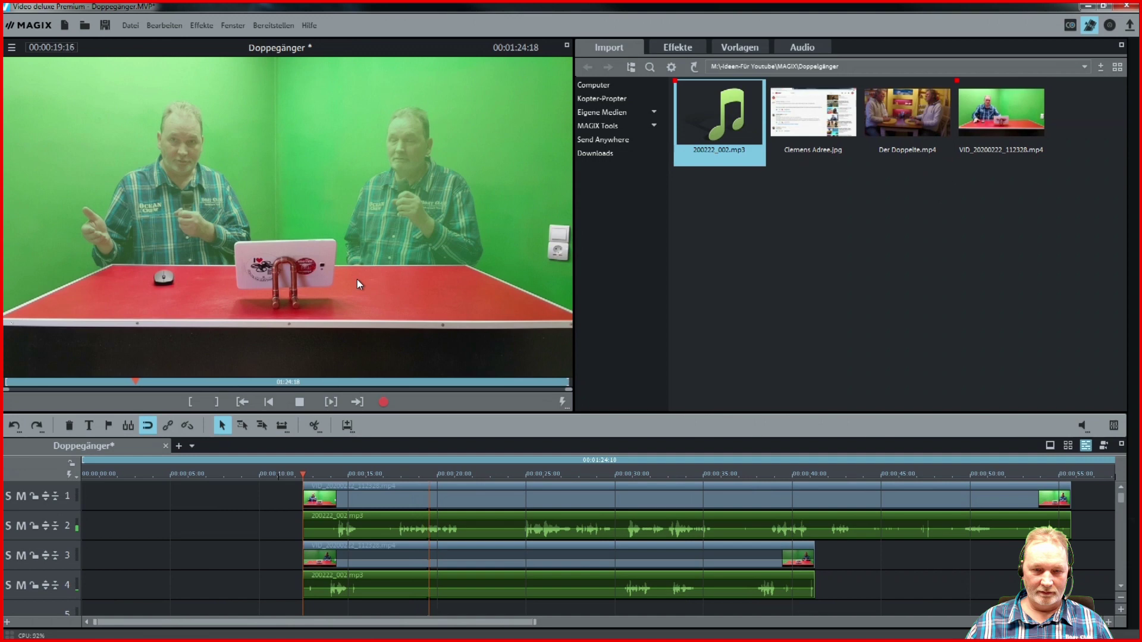
pyautogui.press('space')
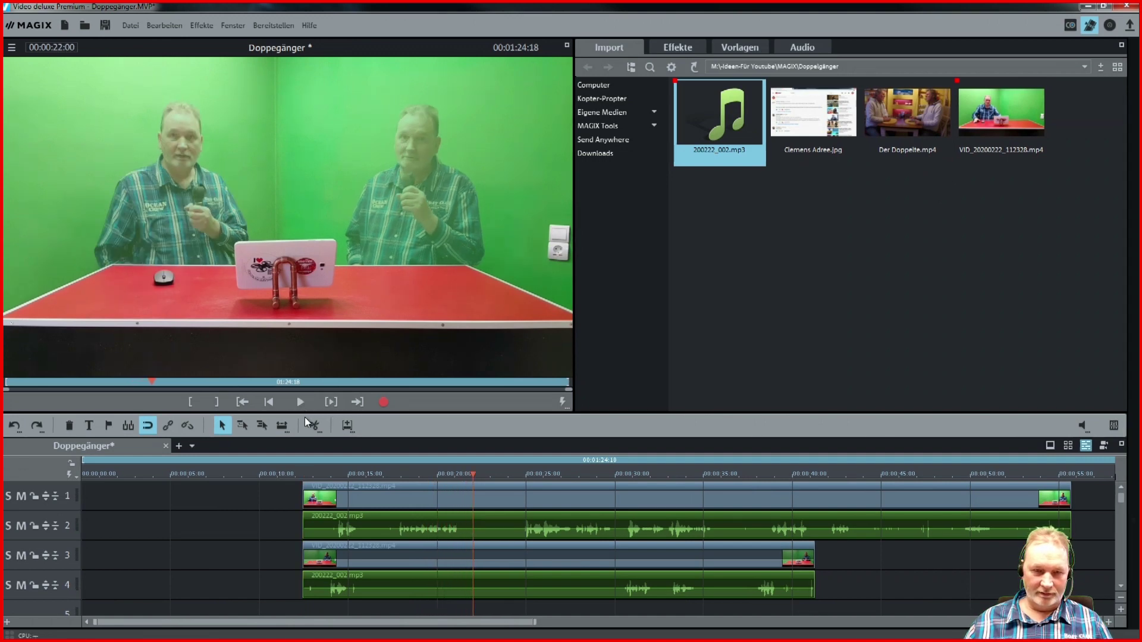
pyautogui.moveTo(473, 474); pyautogui.dragTo(466, 482)
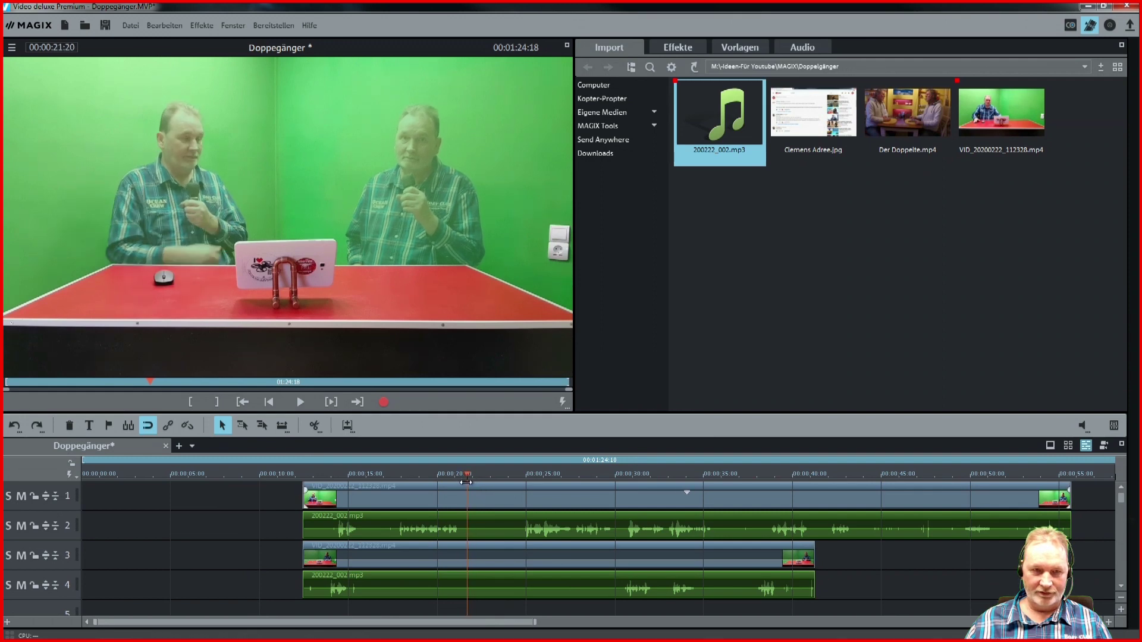
pyautogui.press('t')
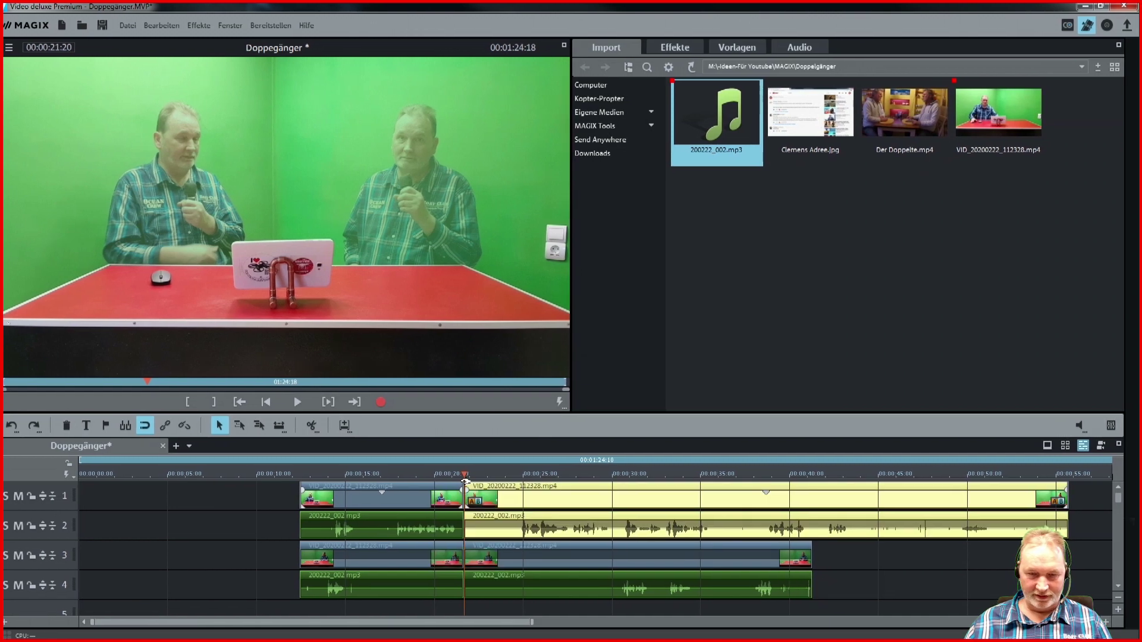
pyautogui.moveTo(464, 474); pyautogui.dragTo(510, 483)
pyautogui.hotkey('ctrl', 'z')
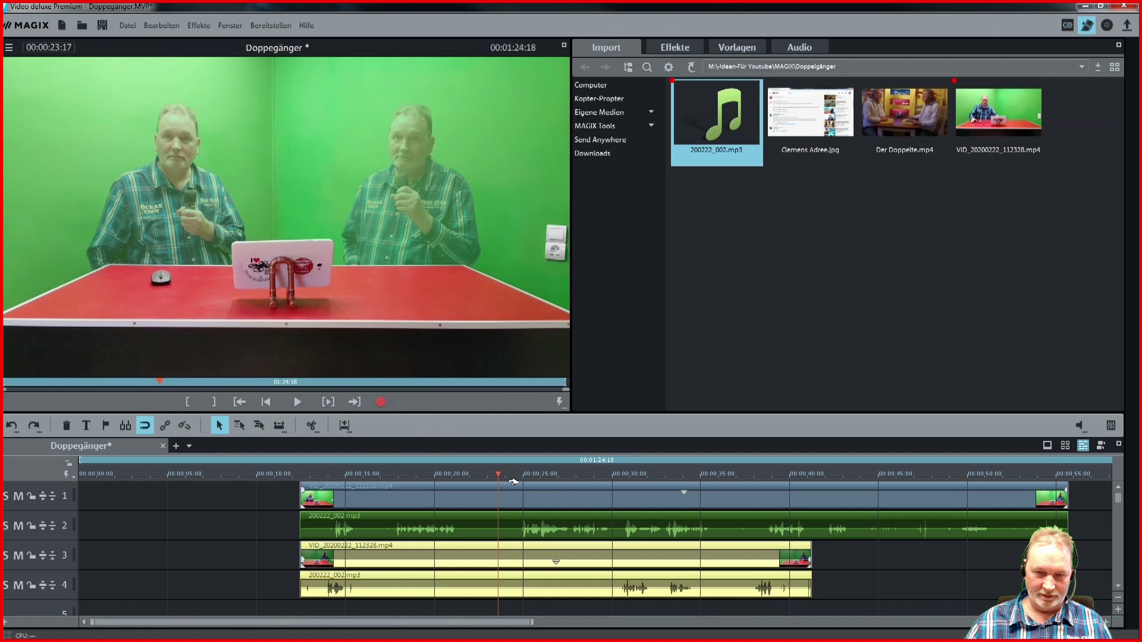
# Step: Split only the grouped video and audio on tracks 1 and 2 at 00:00:21:25
pyautogui.moveTo(497, 471); pyautogui.dragTo(457, 494)
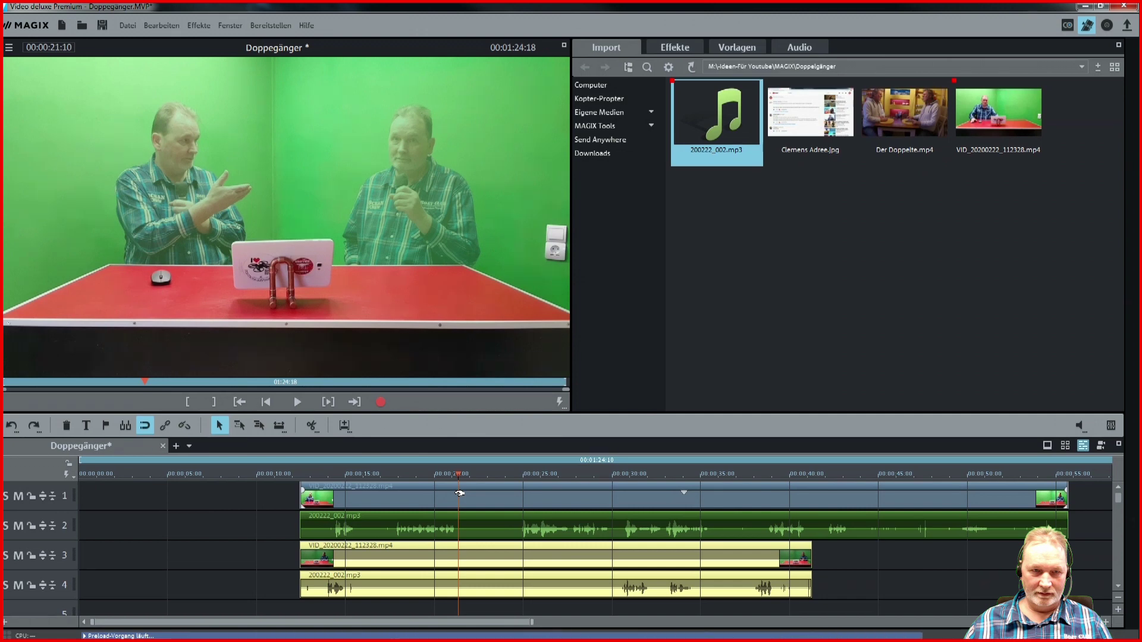
pyautogui.press('space')
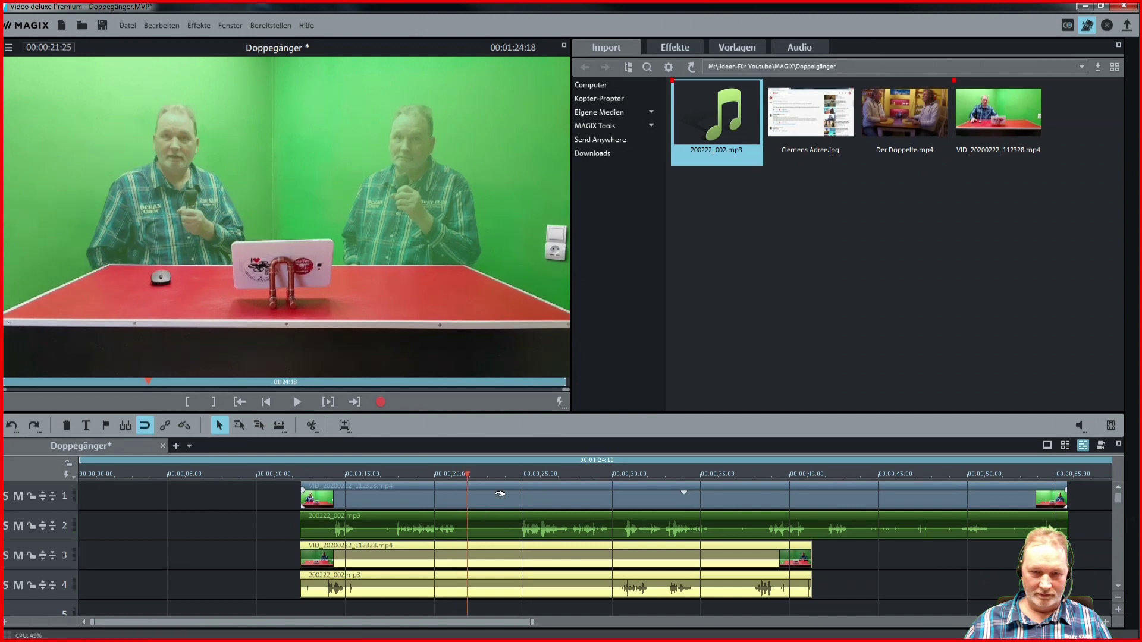
pyautogui.click(502, 490)
pyautogui.press('t')
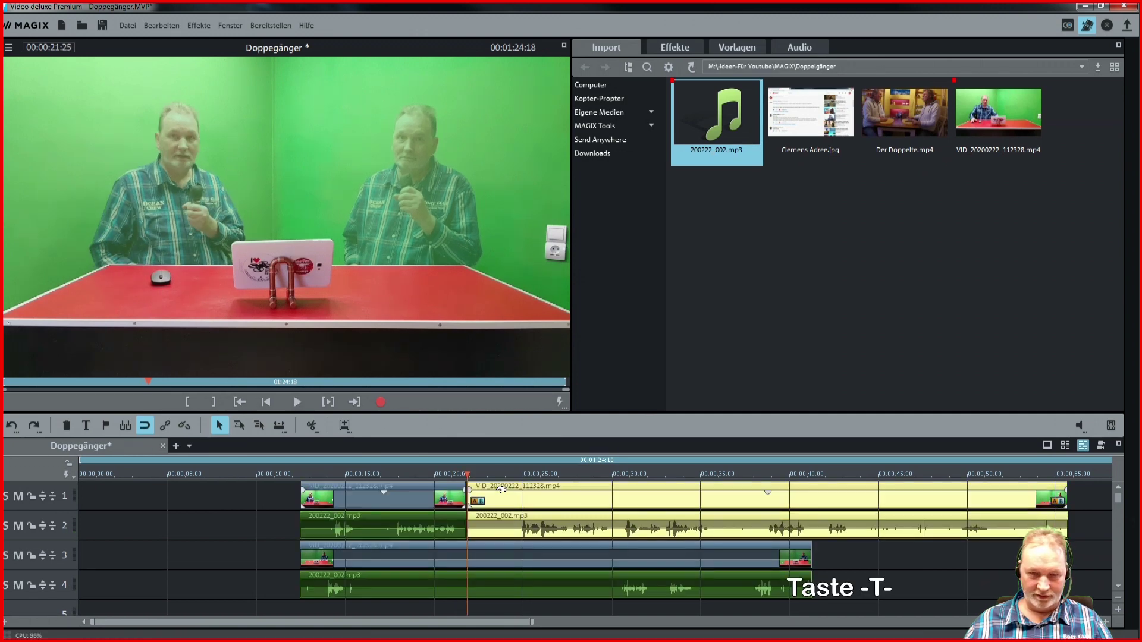
# Step: Split the clips on tracks 1 and 2 again at 00:00:24:24 and delete the section between the two cuts
pyautogui.press('space')
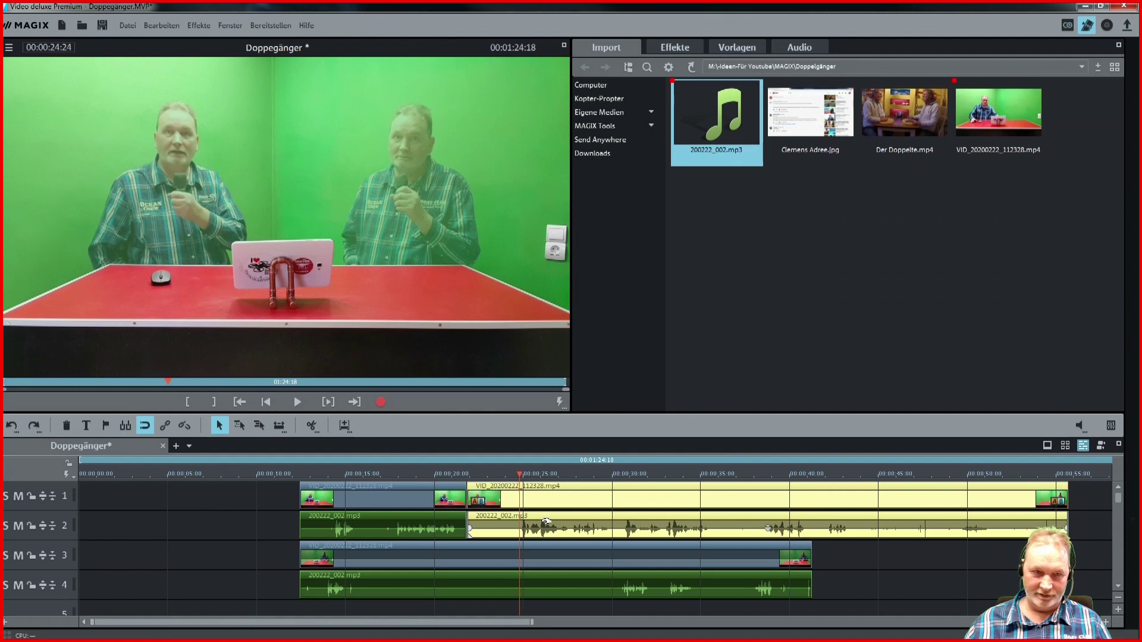
pyautogui.click(494, 505)
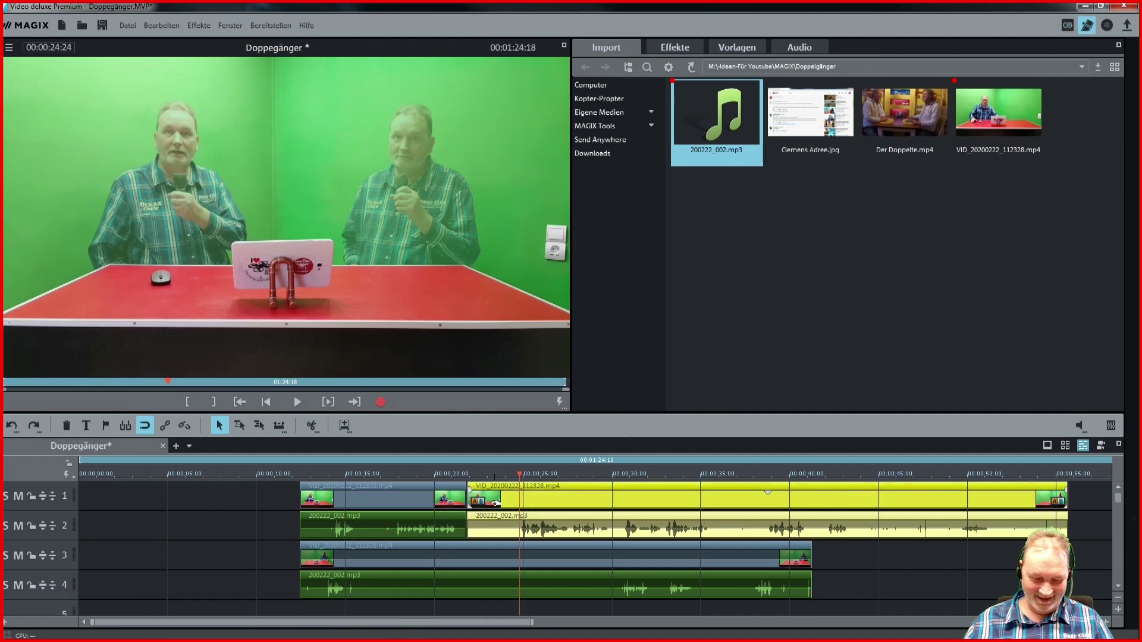
pyautogui.press('t')
pyautogui.press('Delete')
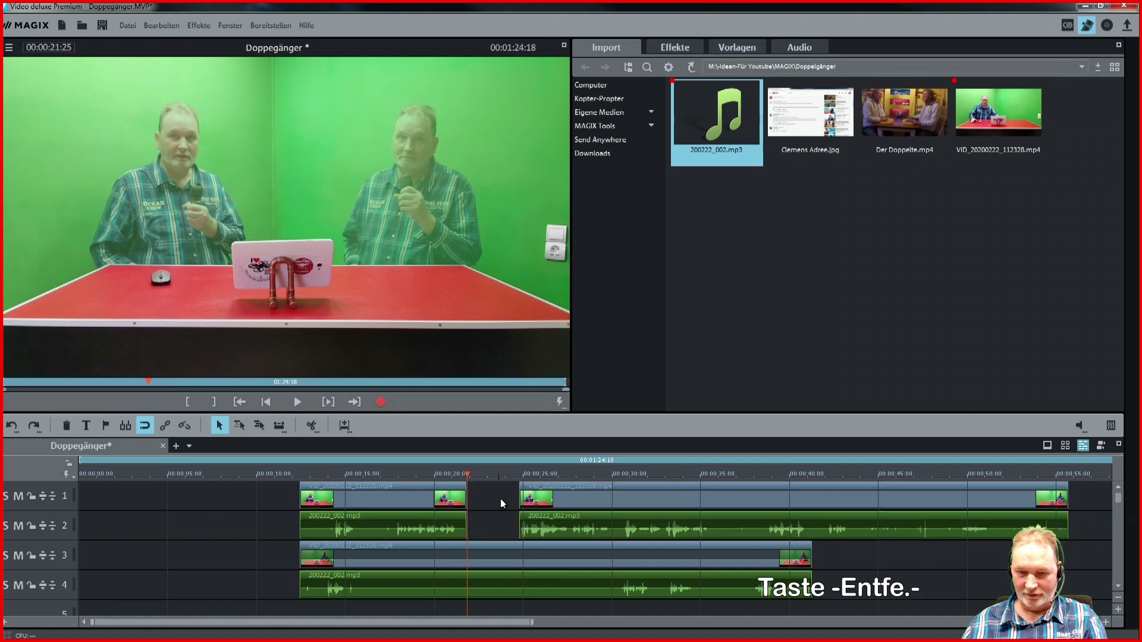
# Step: Move the later clips on tracks 1 and 2 forward to close the gap at 00:00:21:25 and scrub to about 00:00:32:16
pyautogui.click(519, 489)
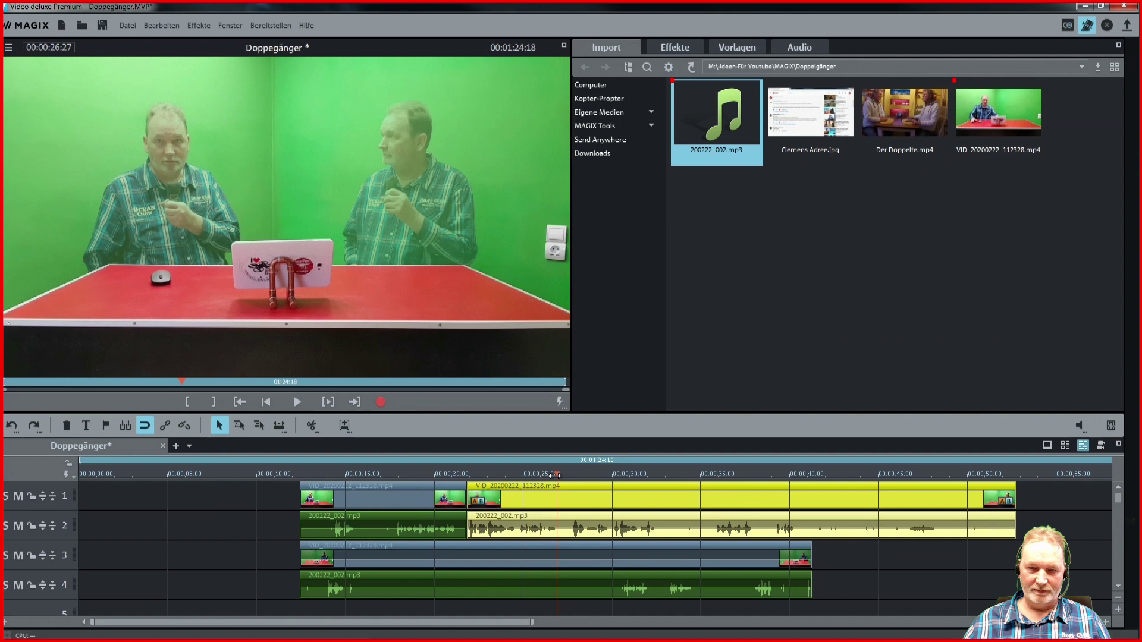
pyautogui.moveTo(555, 474); pyautogui.dragTo(656, 480)
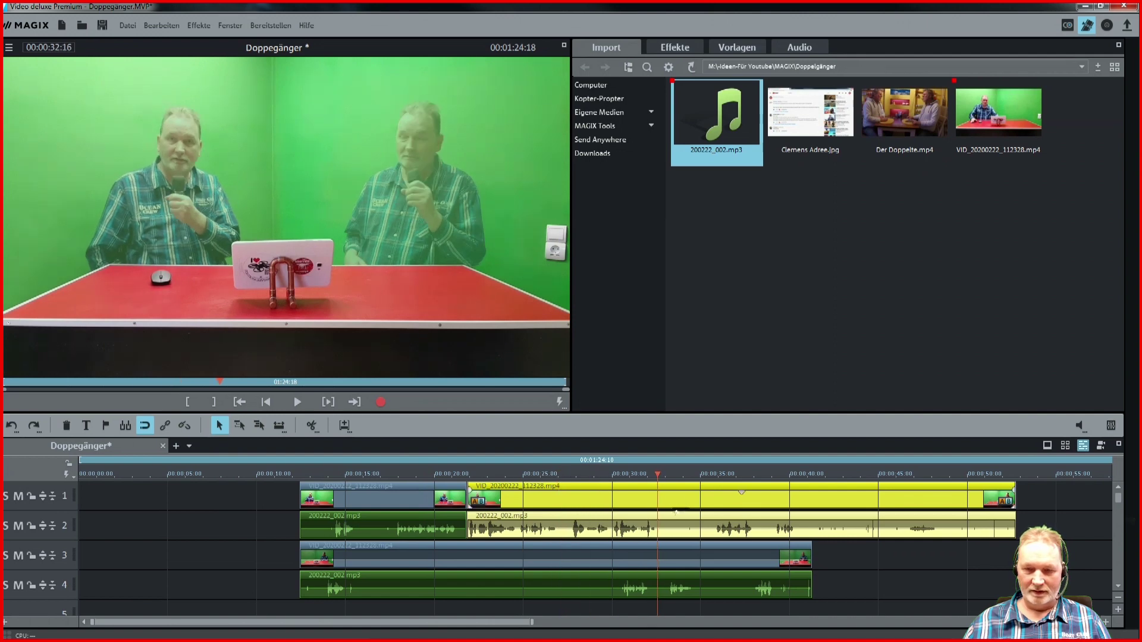
# Step: Split the clips on tracks 1 and 2 at 00:00:32:16 and 00:00:35:20 and delete the section between the cuts
pyautogui.press('t')
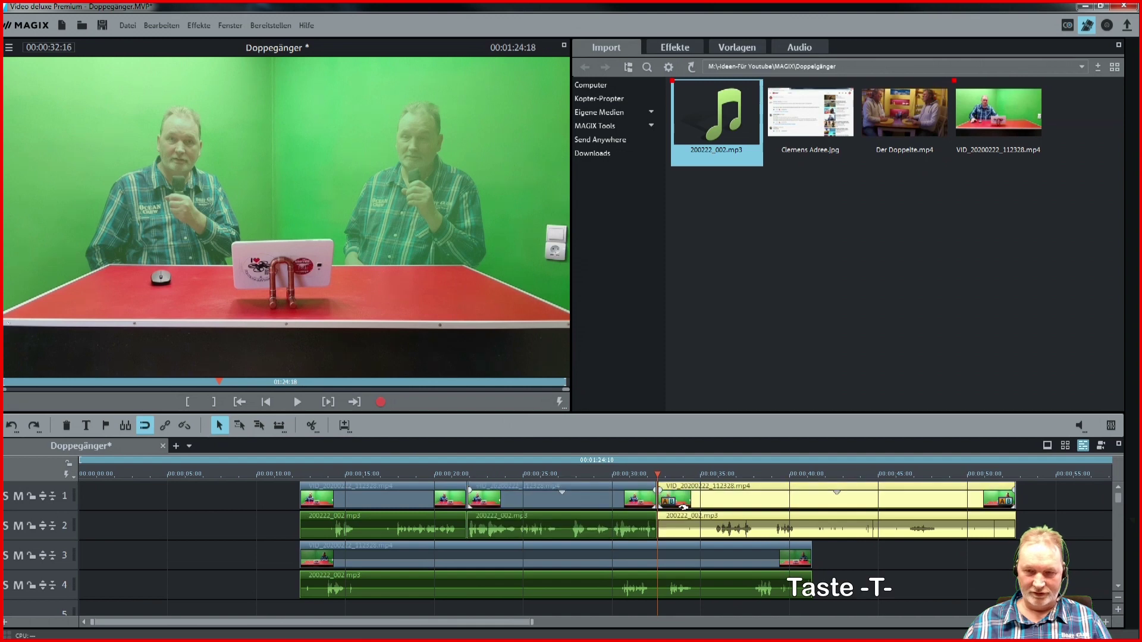
pyautogui.press('space')
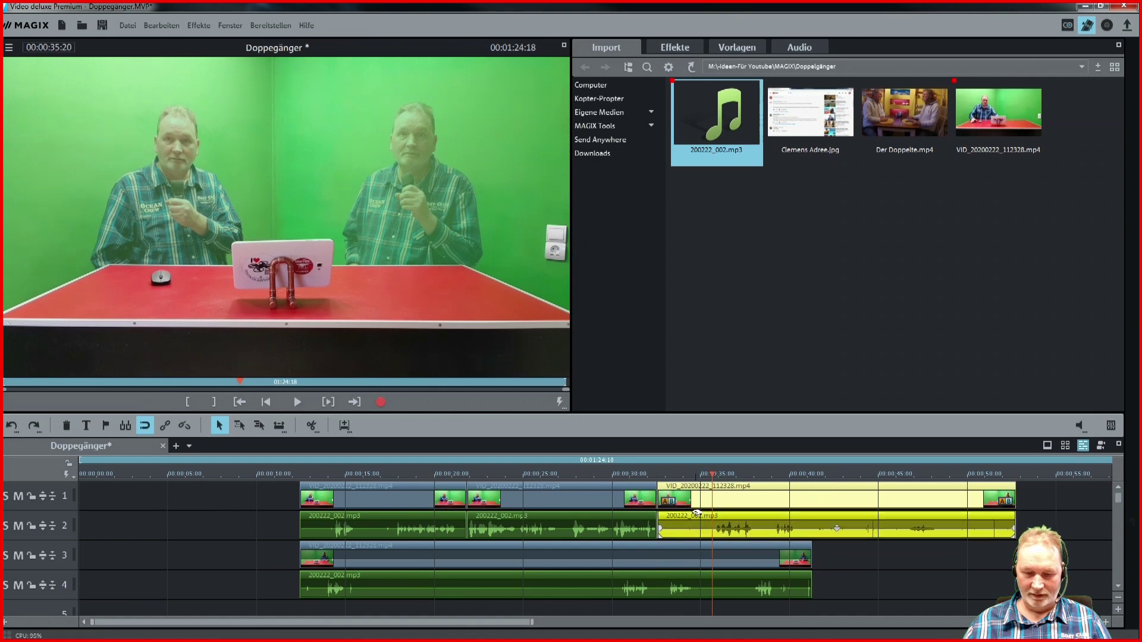
pyautogui.press('t')
pyautogui.press('space')
pyautogui.press('Delete')
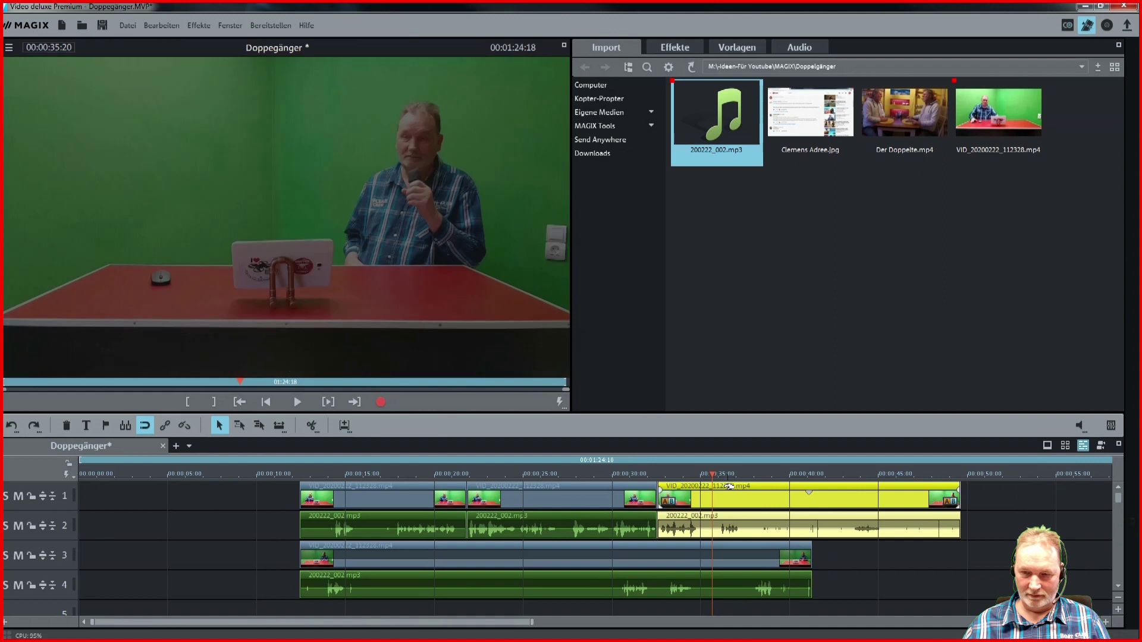
# Step: Move the remaining clips on tracks 1 and 2 about two seconds later than the preceding ones and play them from 00:00:35:20
pyautogui.moveTo(715, 486); pyautogui.dragTo(752, 488)
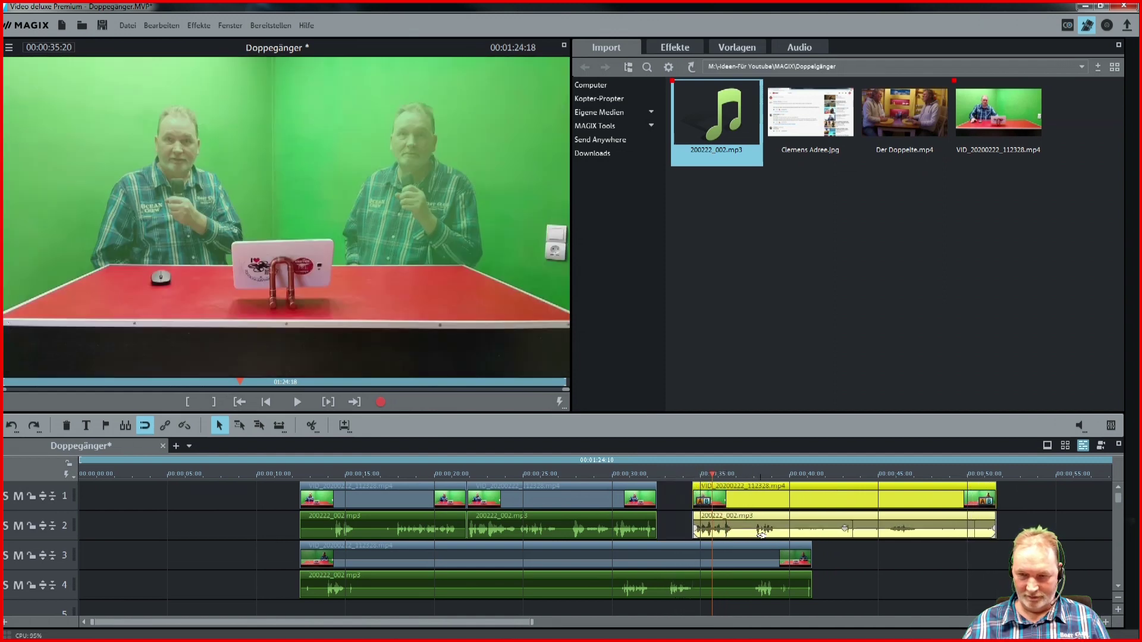
pyautogui.press('space')
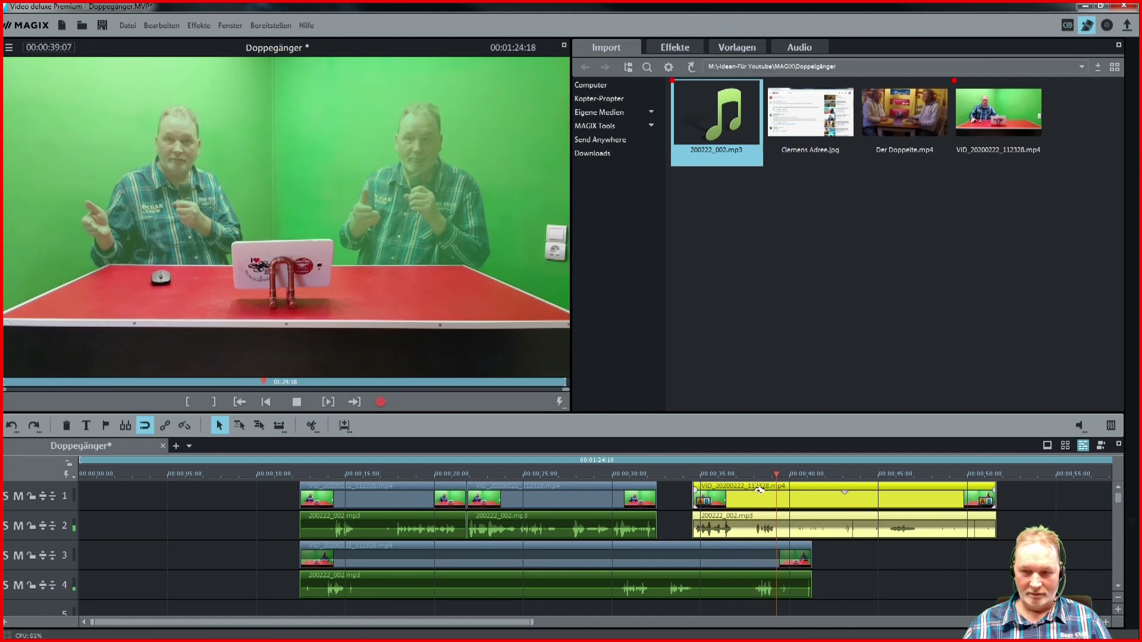
pyautogui.click(776, 475)
# Step: Split all four tracks at 00:00:41:00 and remove everything after the cut so both performances end together
pyautogui.click(805, 474)
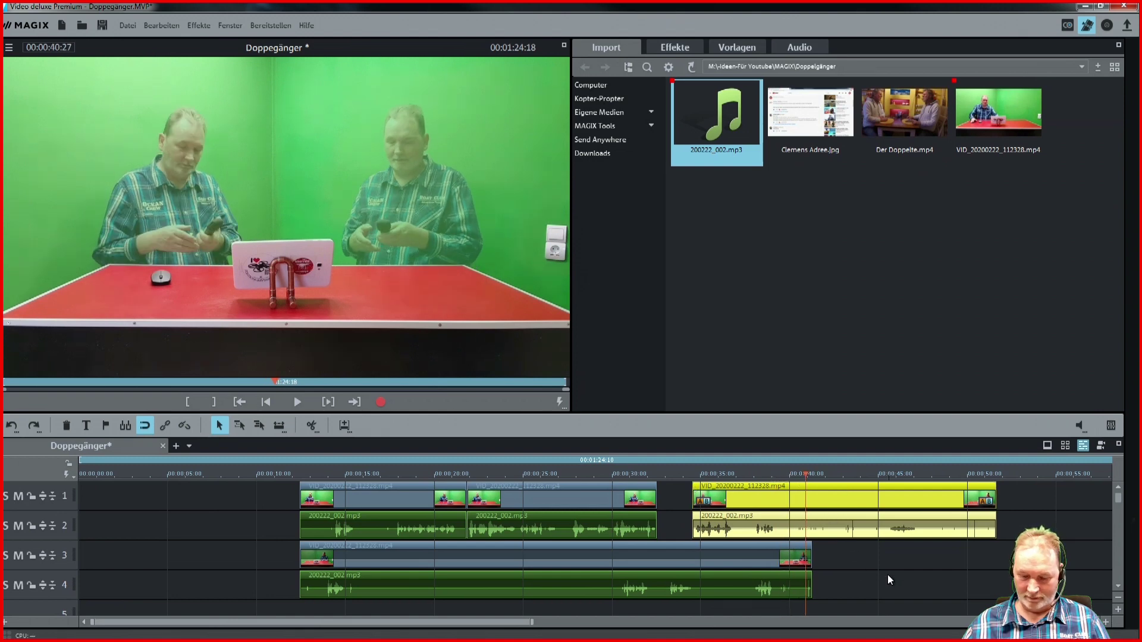
pyautogui.press('Right')
pyautogui.press('Right')
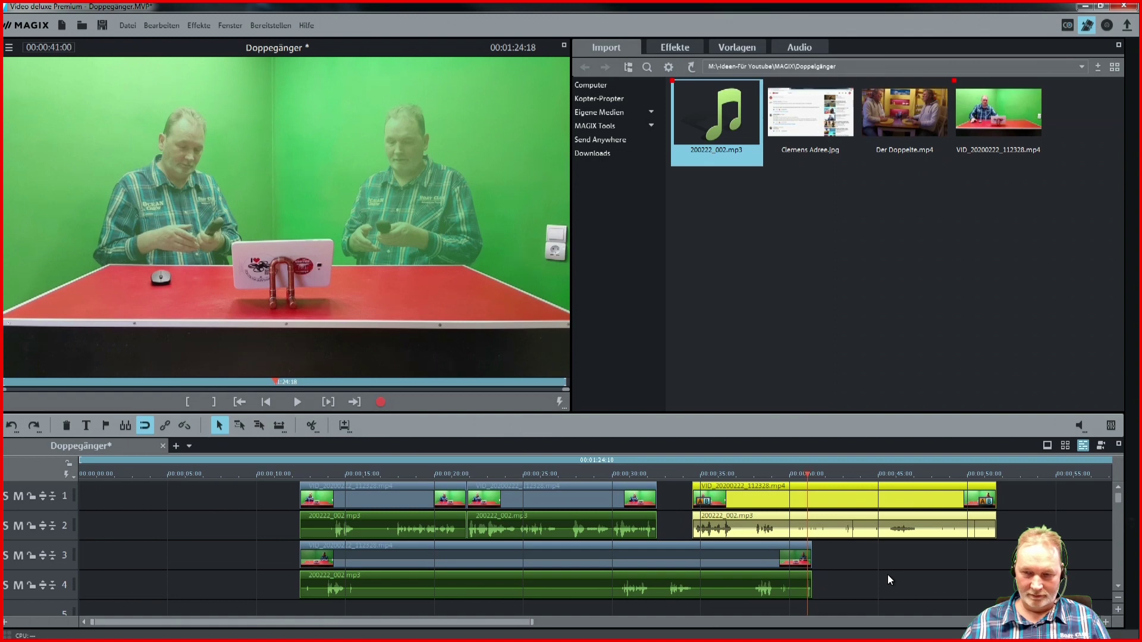
pyautogui.press('t')
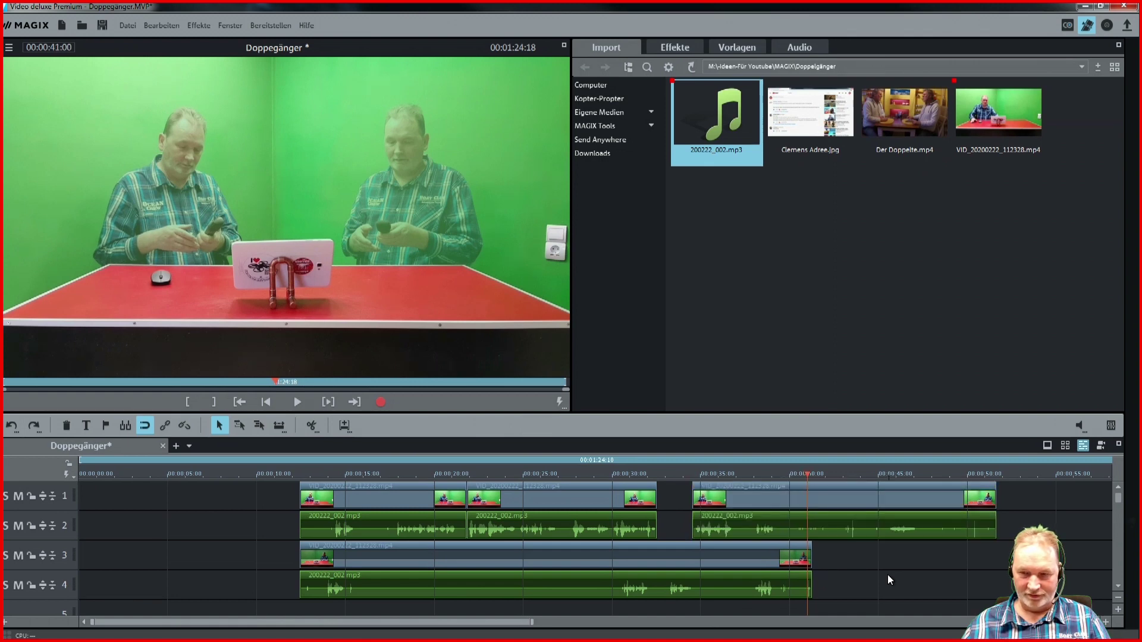
pyautogui.press('Delete')
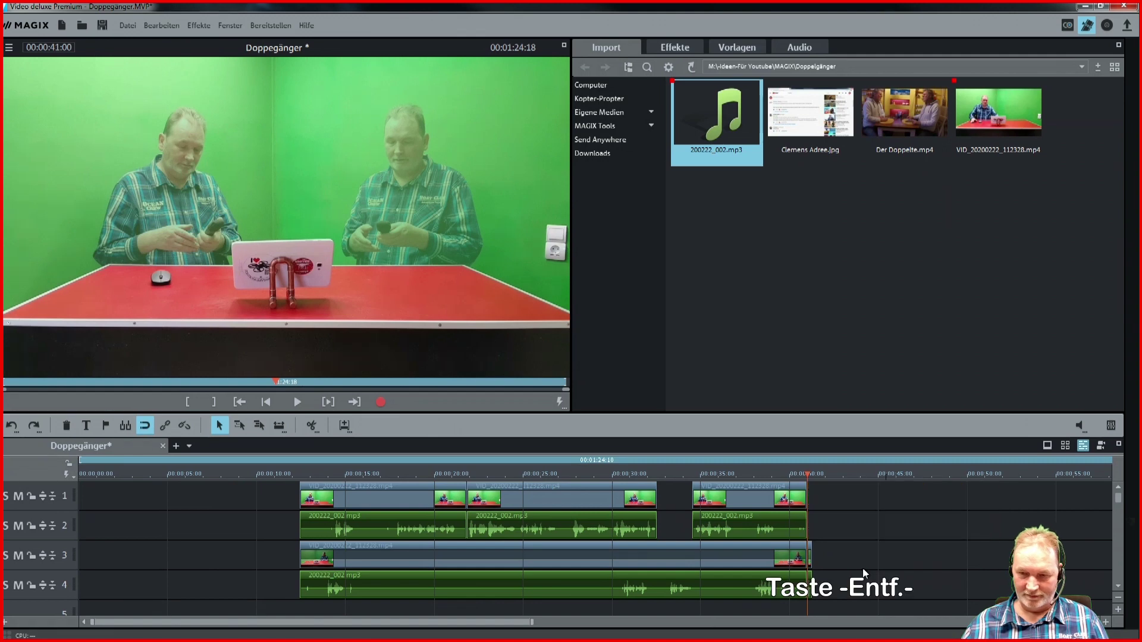
pyautogui.moveTo(814, 598); pyautogui.dragTo(809, 601)
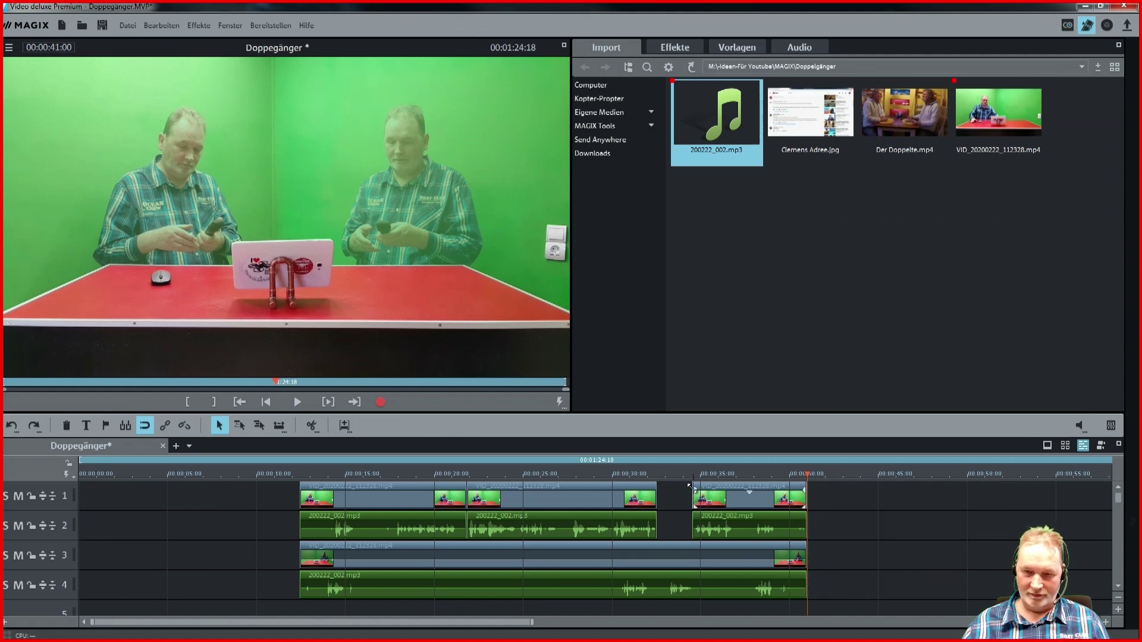
# Step: Extend the start of the last clips on tracks 1 and 2 back to the preceding clips and play the transition from 00:00:32:02
pyautogui.moveTo(694, 499); pyautogui.dragTo(658, 500)
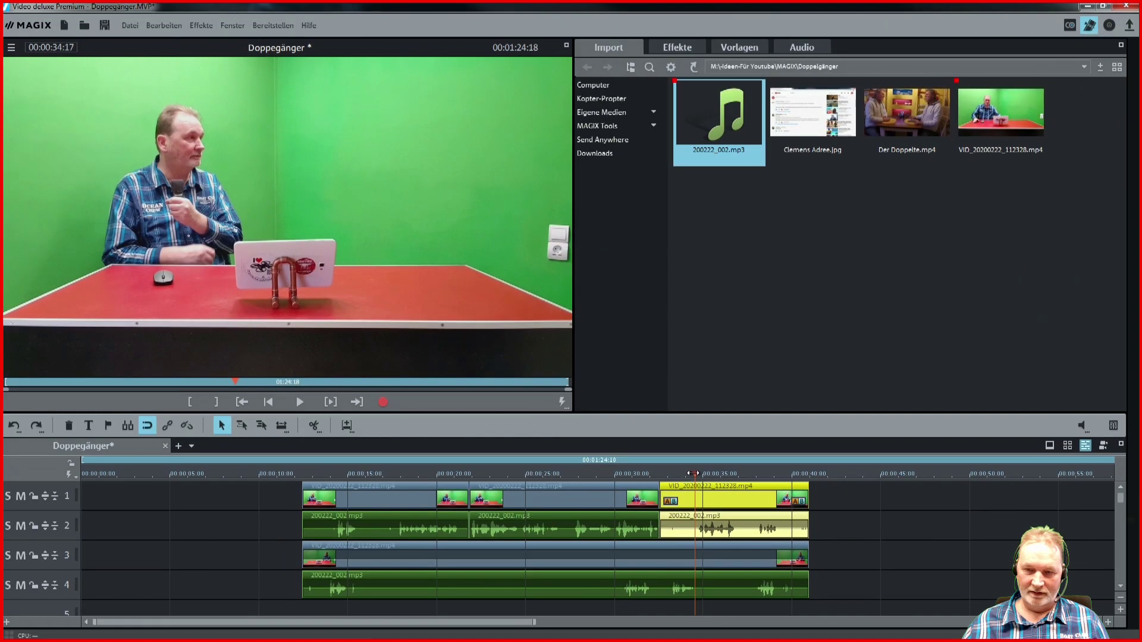
pyautogui.moveTo(693, 474); pyautogui.dragTo(653, 483)
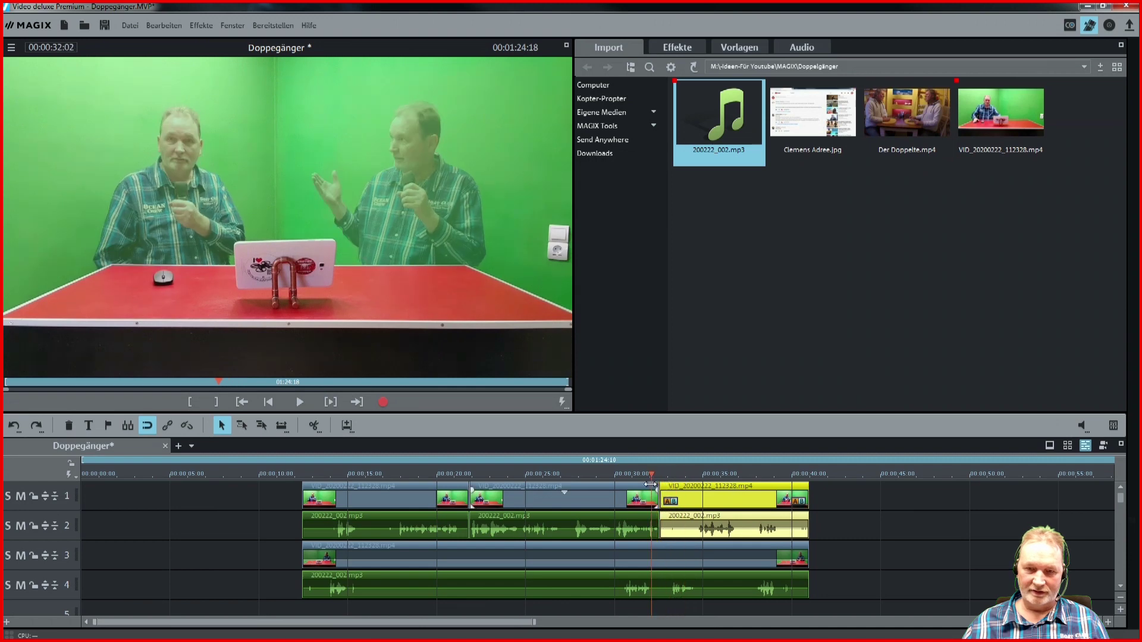
pyautogui.press('space')
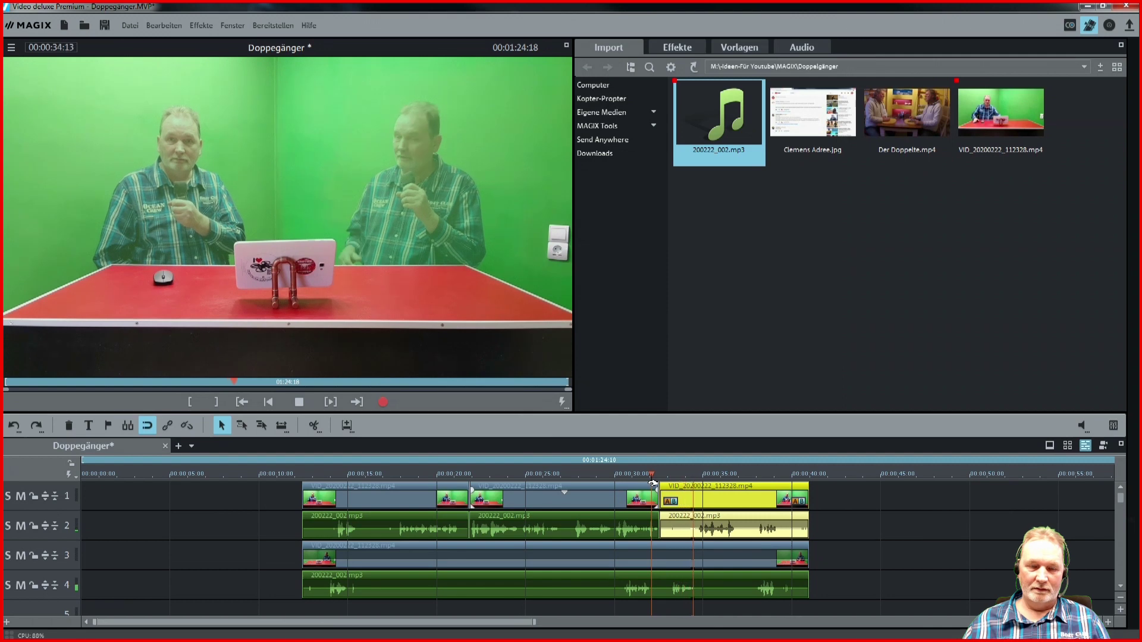
pyautogui.click(886, 544)
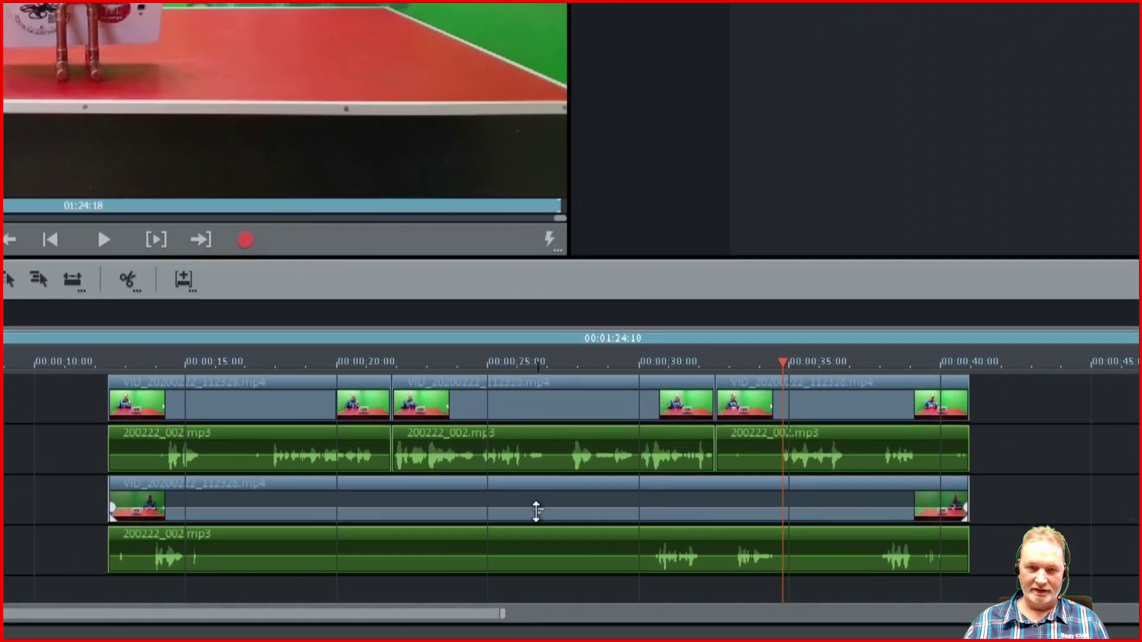
# Step: Apply the Chroma Key video effect to the clip on track 3 with Grün as the colour to key out
pyautogui.click(553, 559)
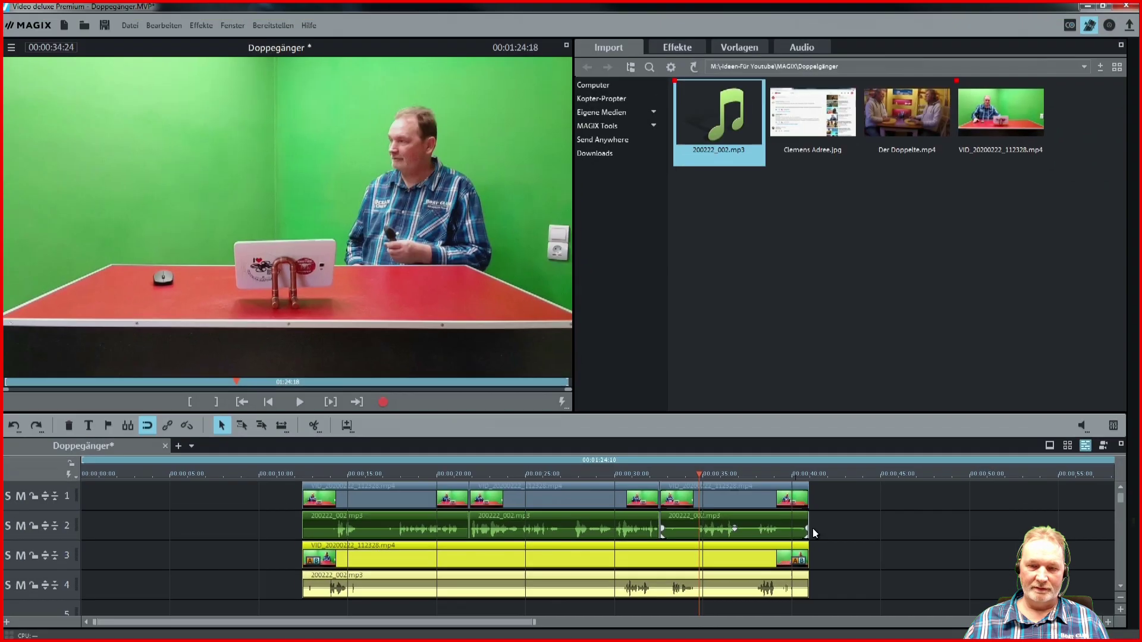
pyautogui.click(1005, 440)
pyautogui.click(843, 494)
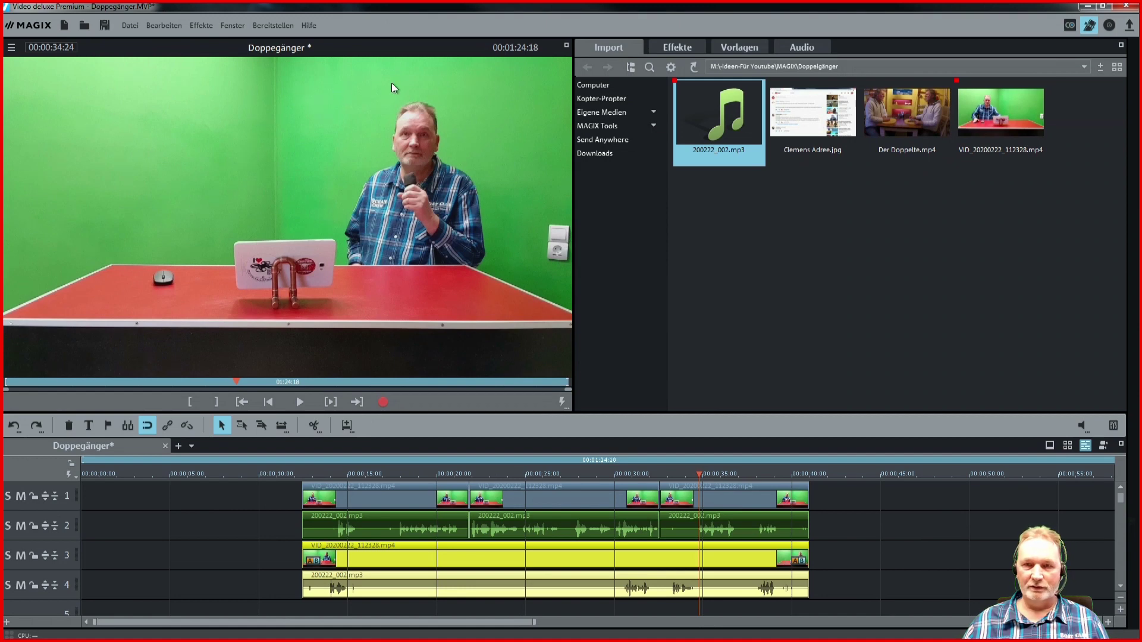
pyautogui.click(681, 49)
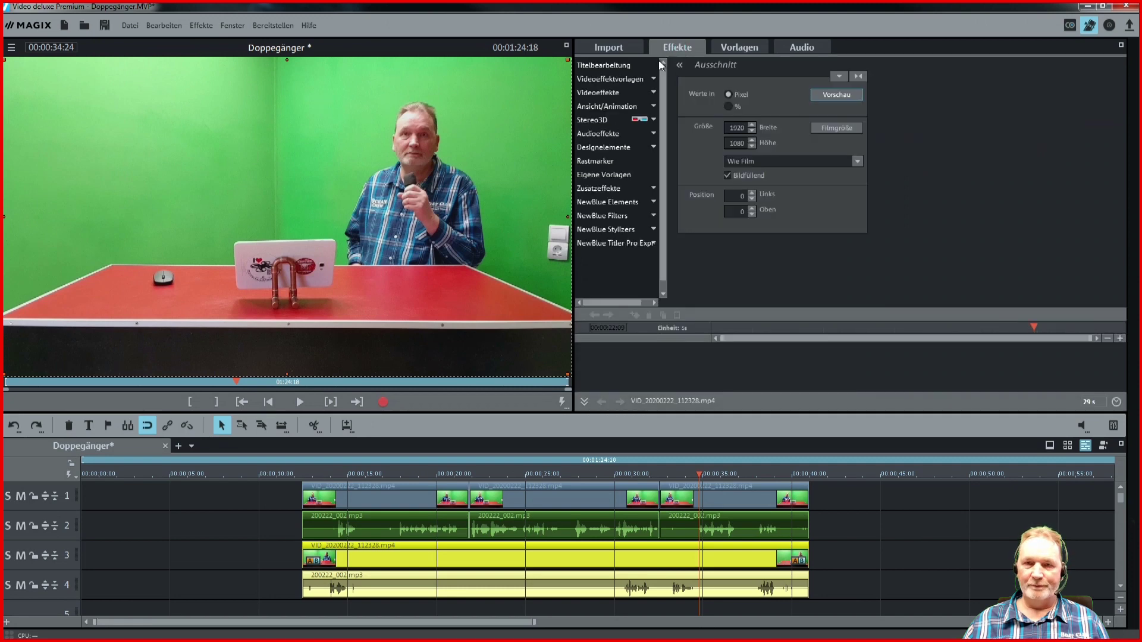
pyautogui.click(919, 554)
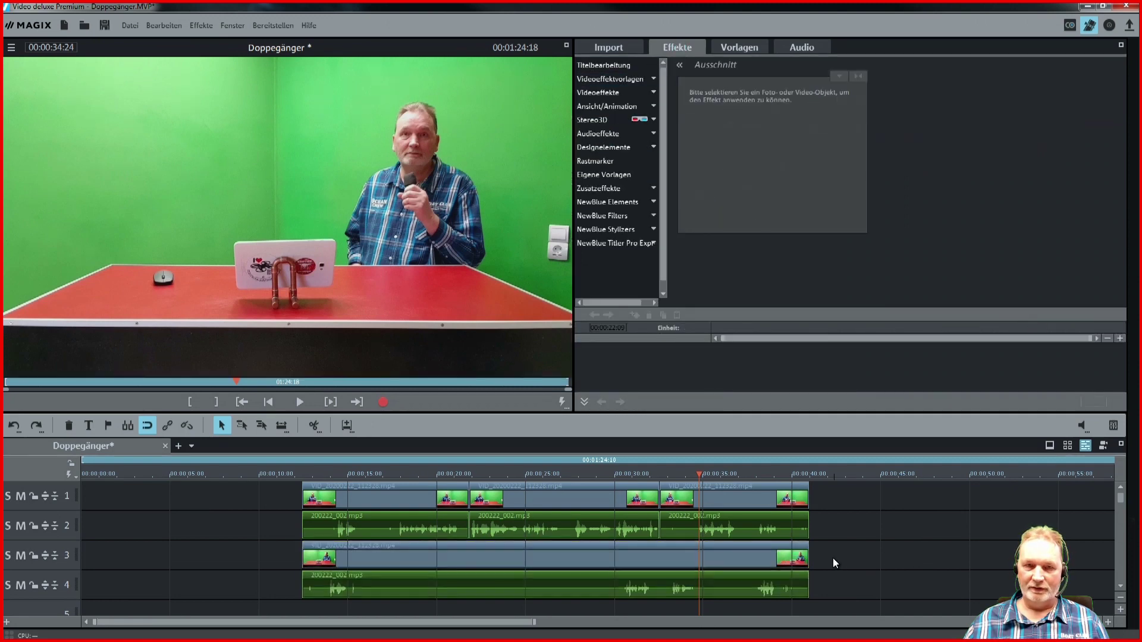
pyautogui.click(656, 562)
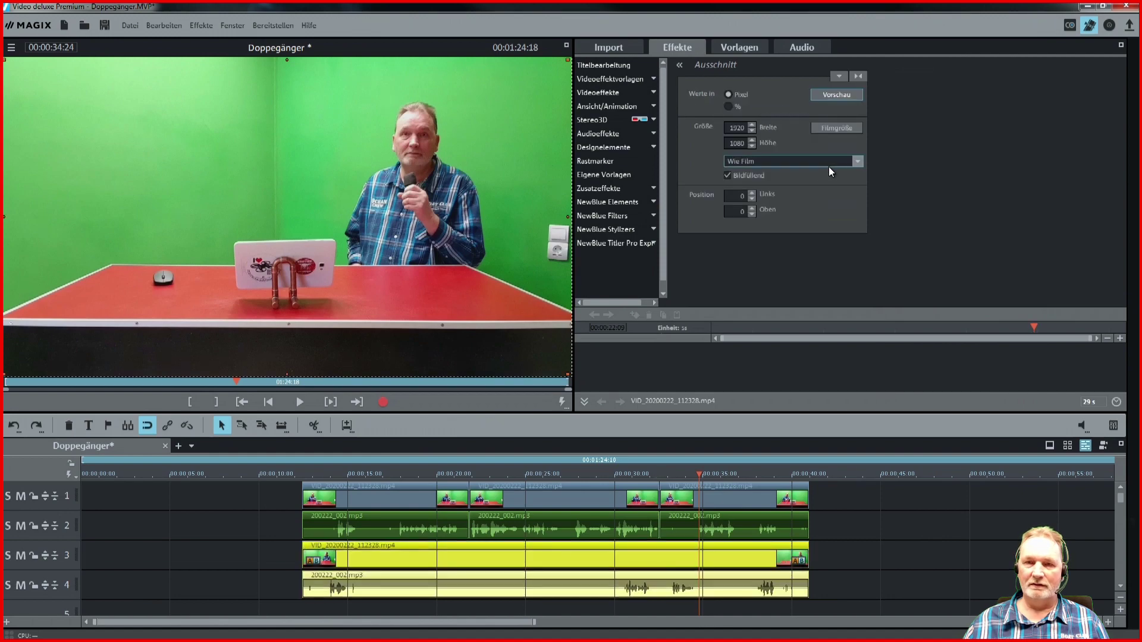
pyautogui.click(623, 94)
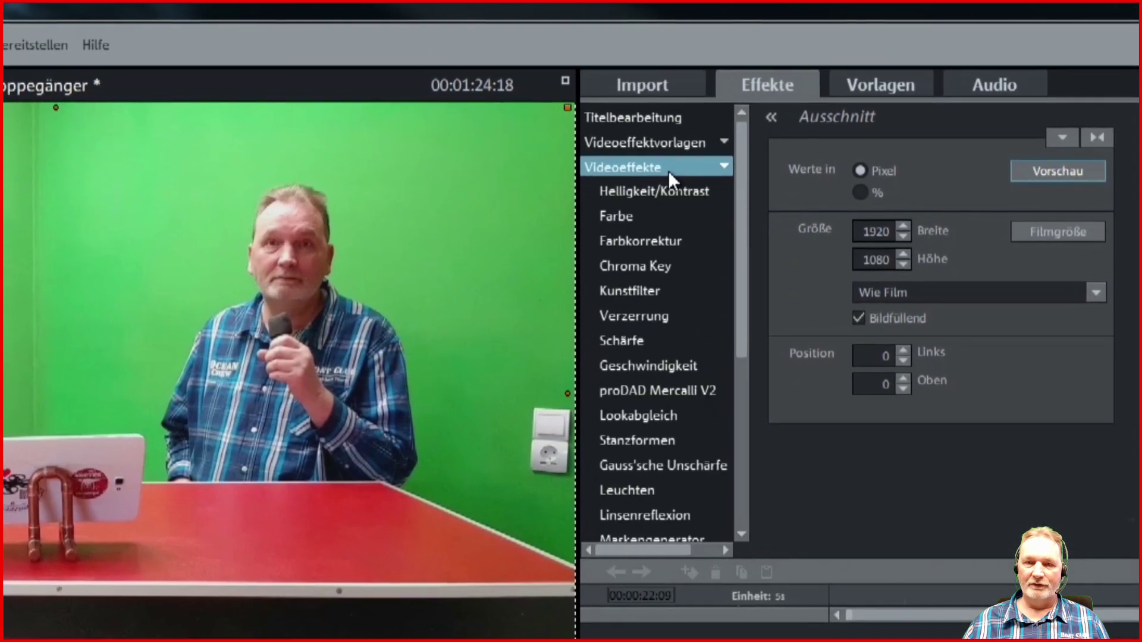
pyautogui.click(609, 146)
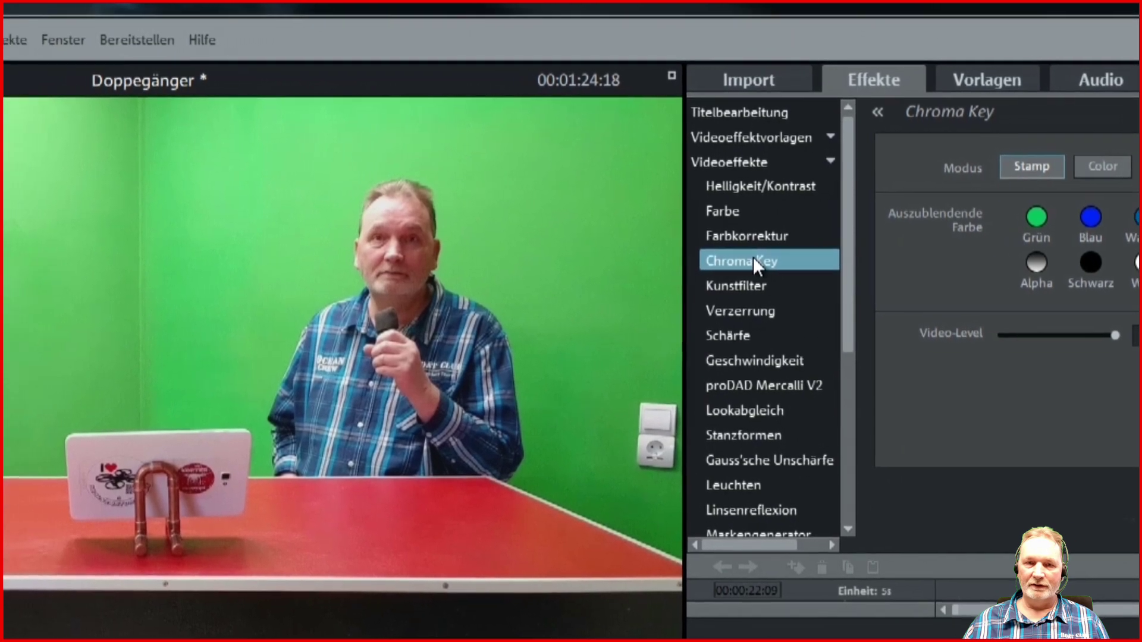
pyautogui.click(1085, 216)
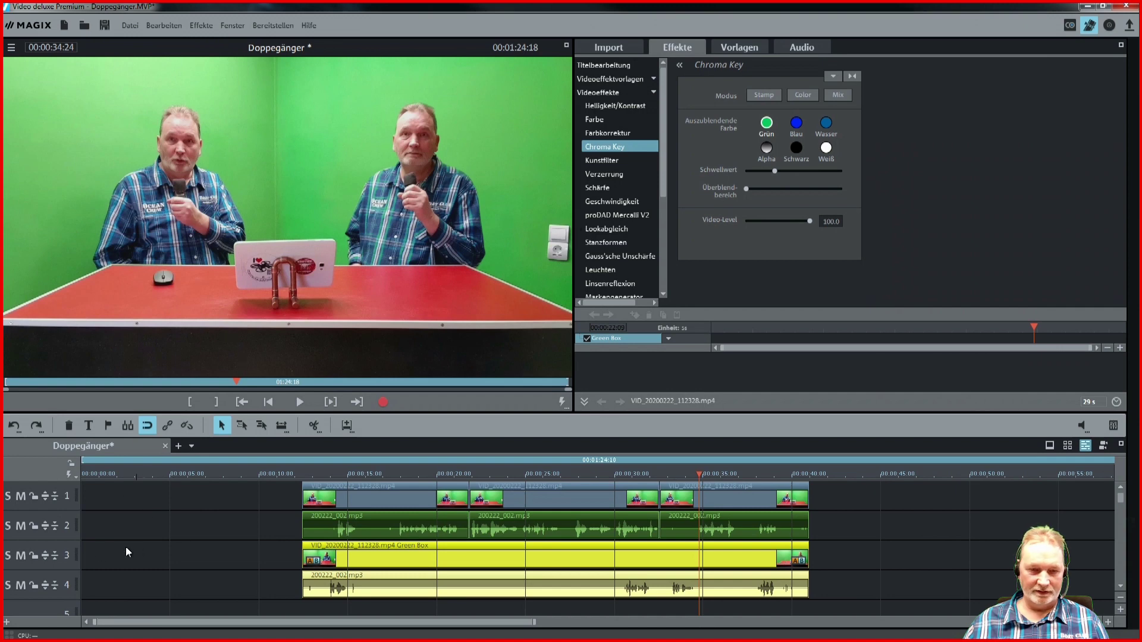
# Step: Toggle track 3 off and on, and play the keyed clips from 00:00:34:24 to 00:00:39:20 to check the composite
pyautogui.click(21, 555)
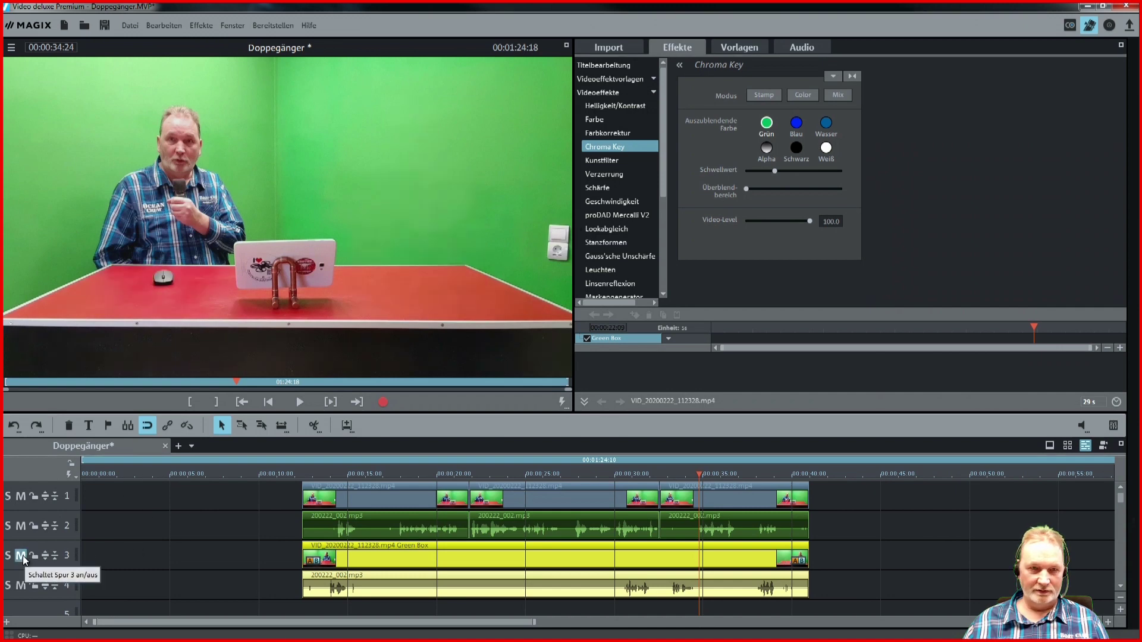
pyautogui.click(22, 556)
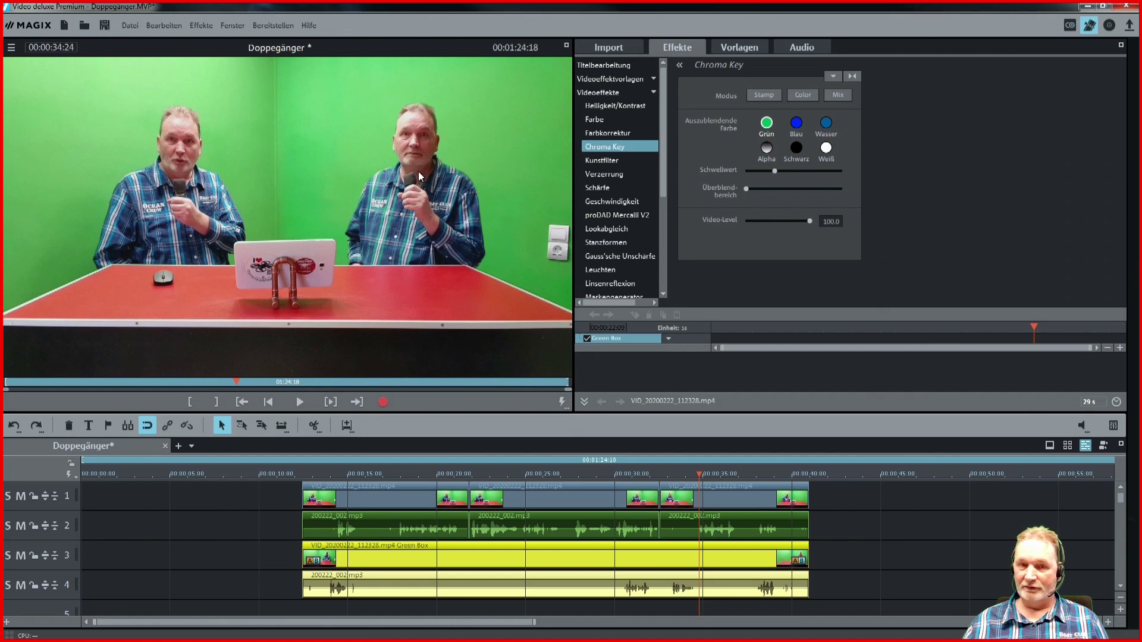
pyautogui.click(299, 402)
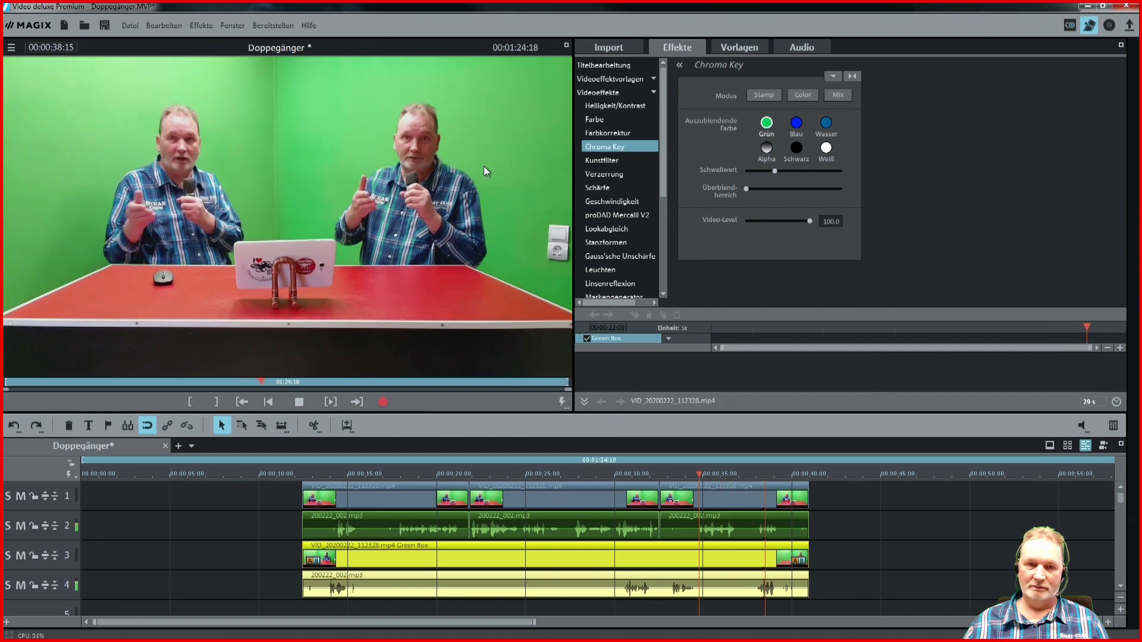
pyautogui.click(299, 402)
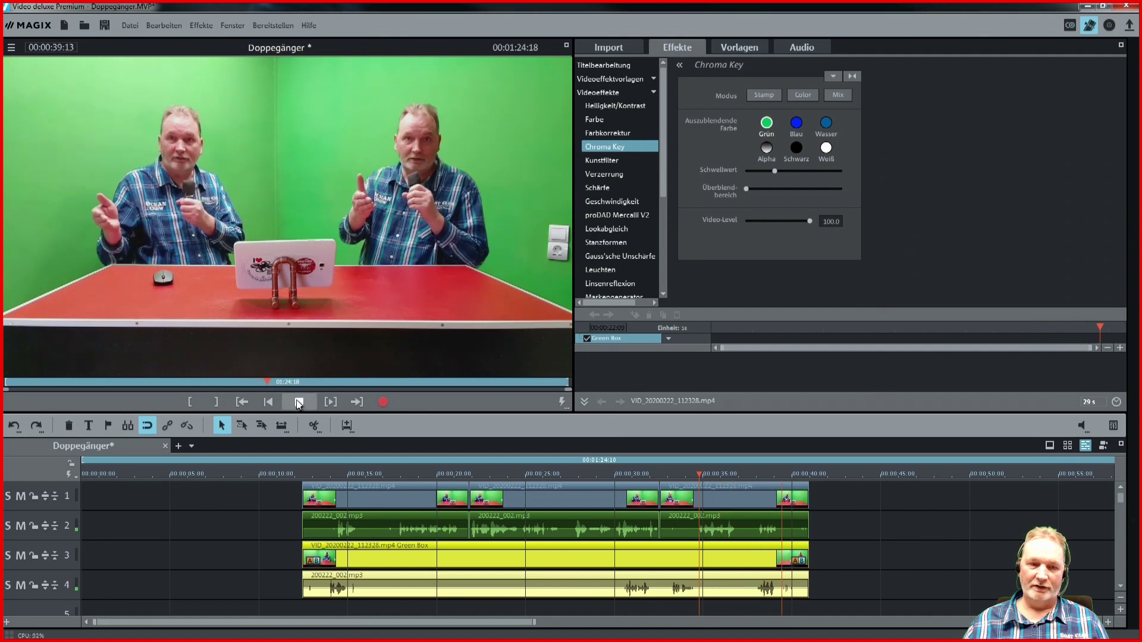
# Step: Reset the Chroma Key effect on the track 3 clip
pyautogui.click(262, 503)
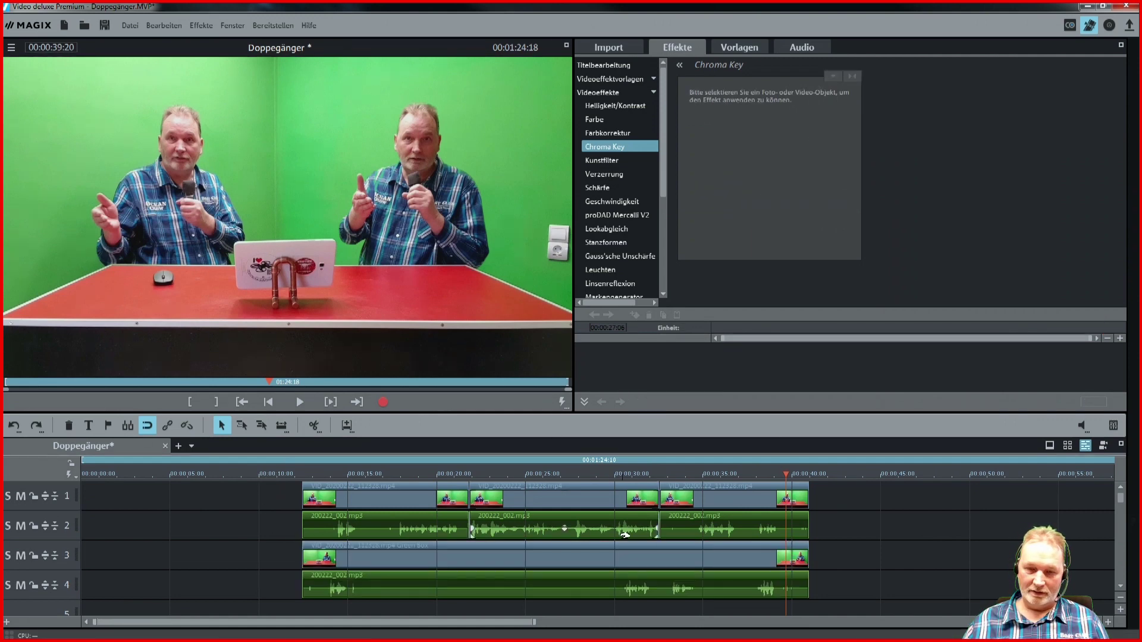
pyautogui.click(559, 556)
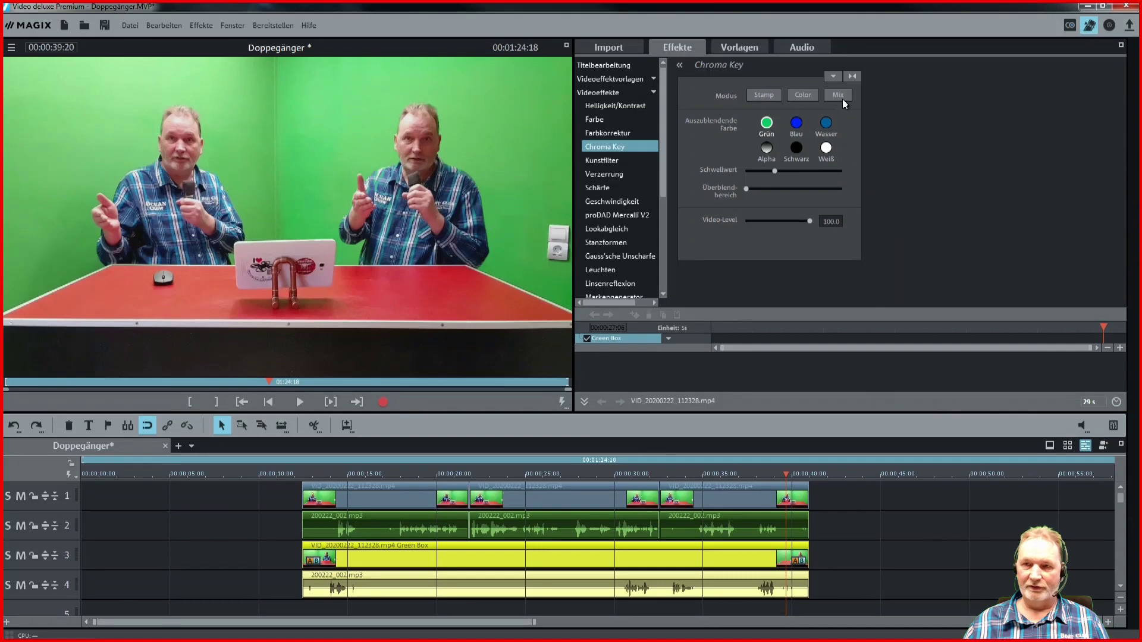
pyautogui.click(852, 77)
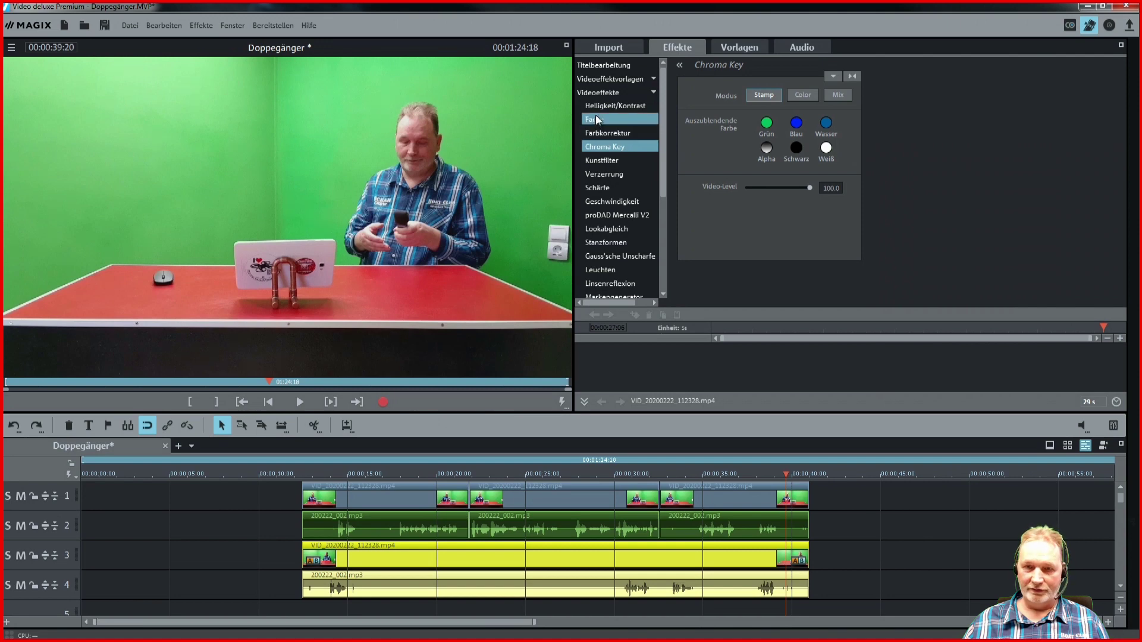
# Step: Crop the track 3 clip with Ausschnitt and Proportionen frei to its right half, 1002 px wide with a left offset of 918 px
pyautogui.click(598, 93)
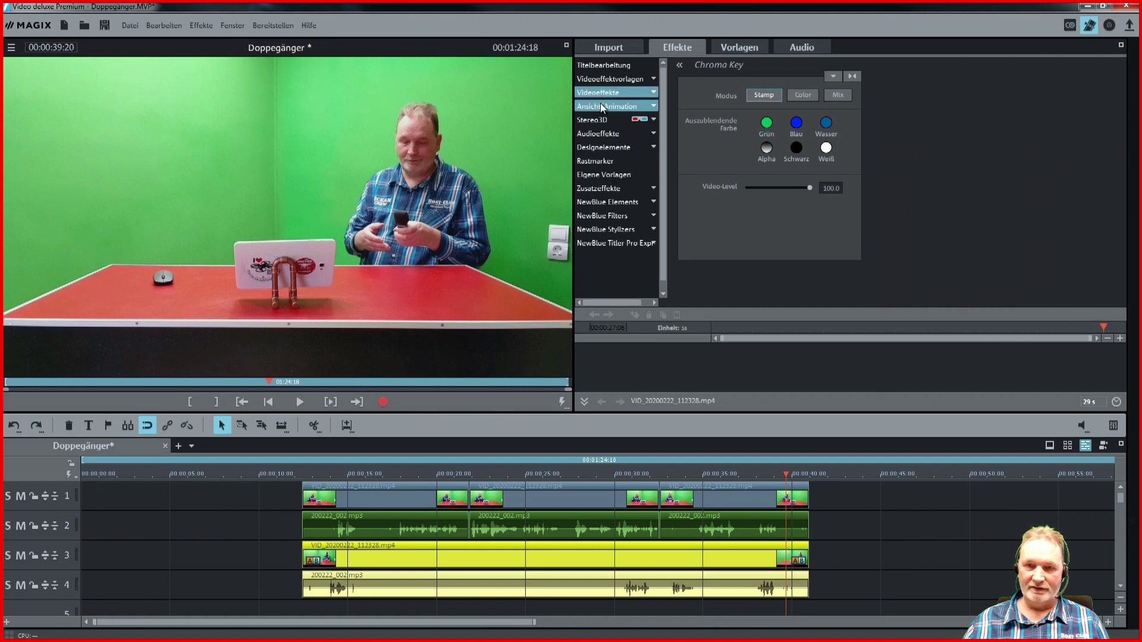
pyautogui.click(606, 106)
pyautogui.click(611, 134)
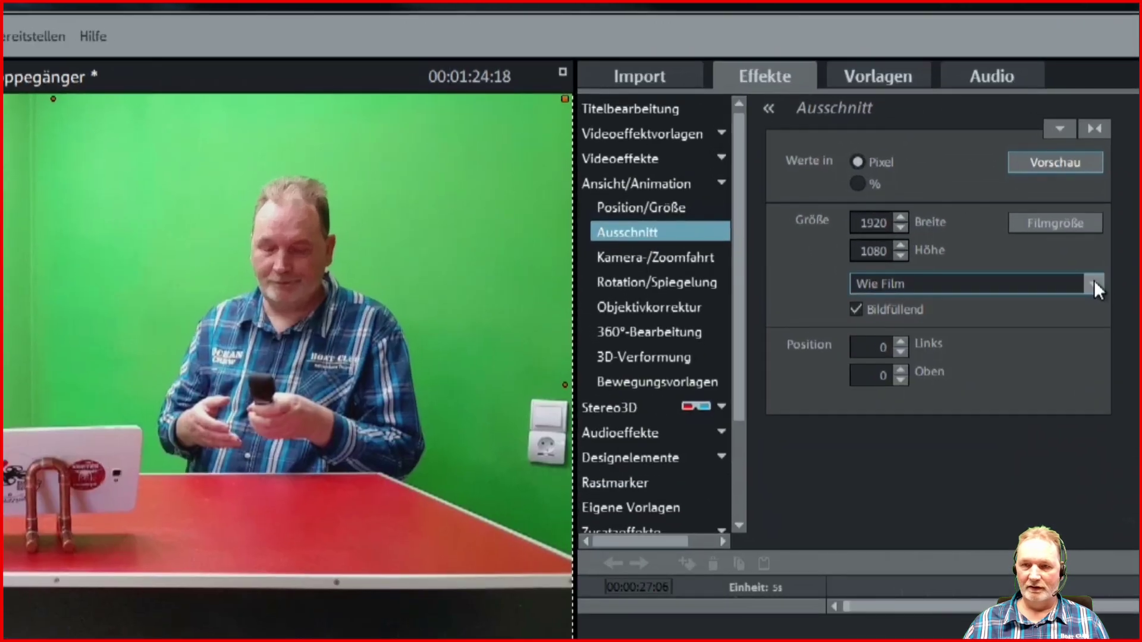
pyautogui.click(1094, 281)
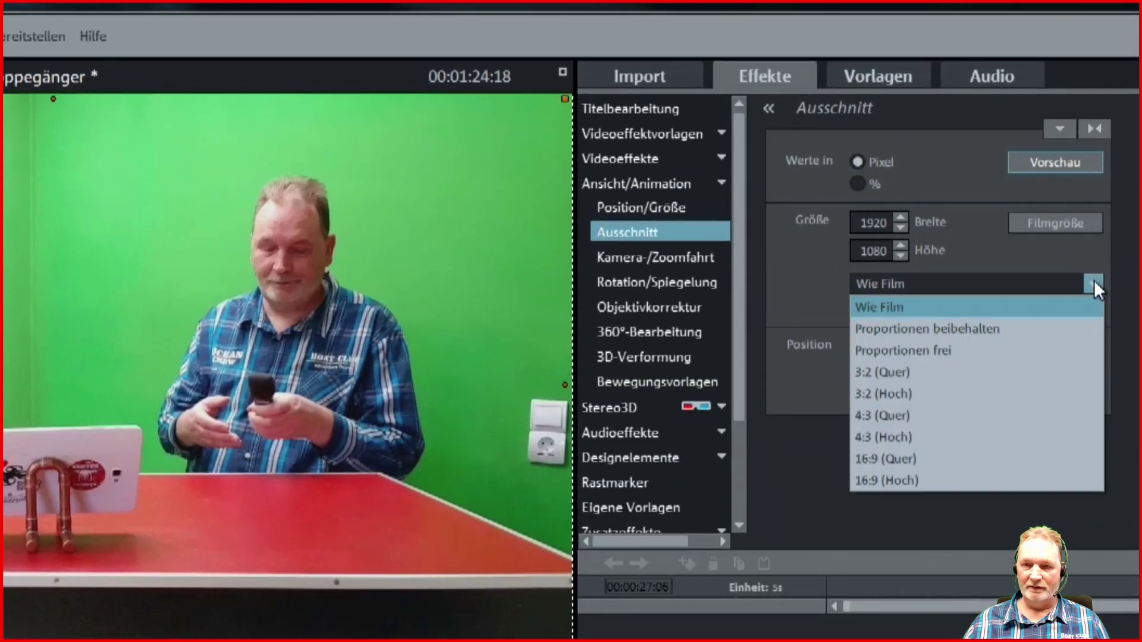
pyautogui.click(946, 351)
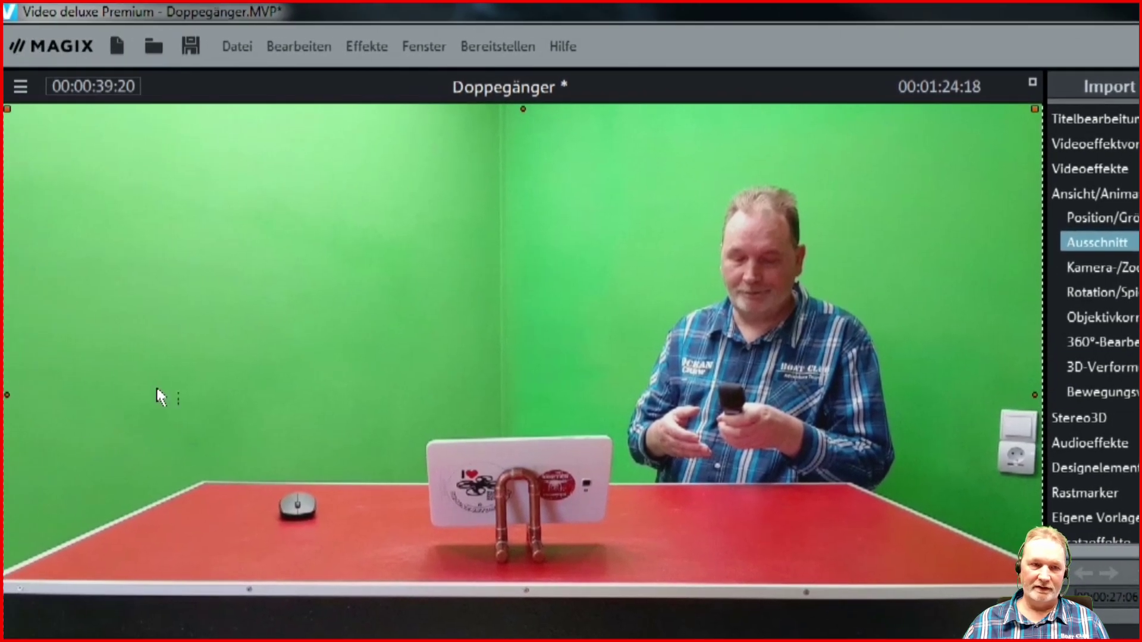
pyautogui.moveTo(13, 395); pyautogui.dragTo(506, 437)
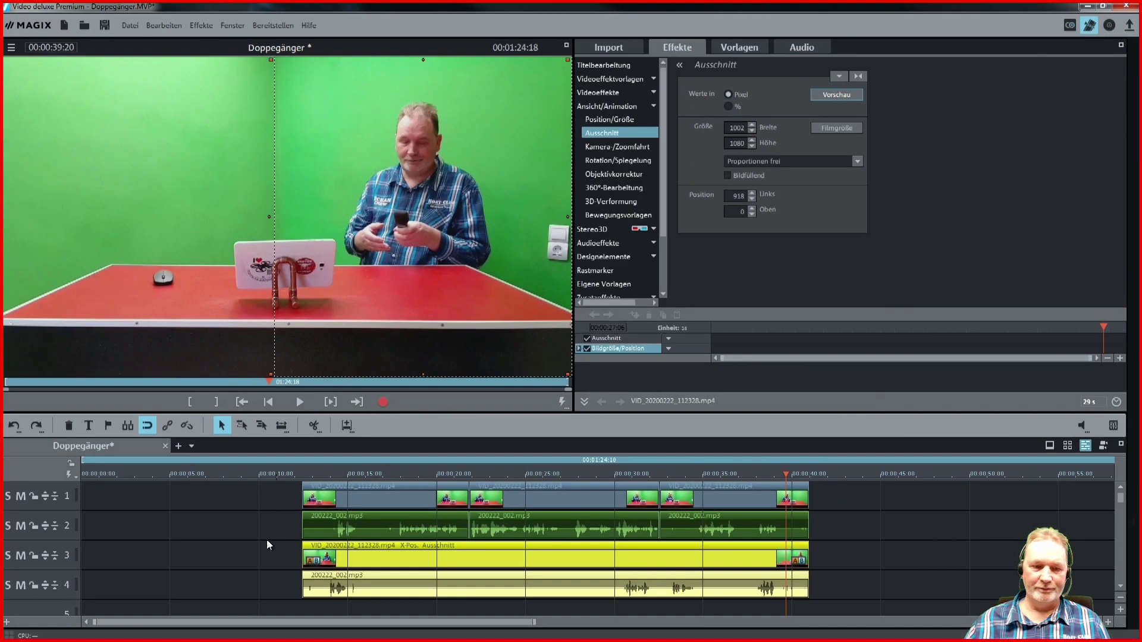
pyautogui.click(236, 544)
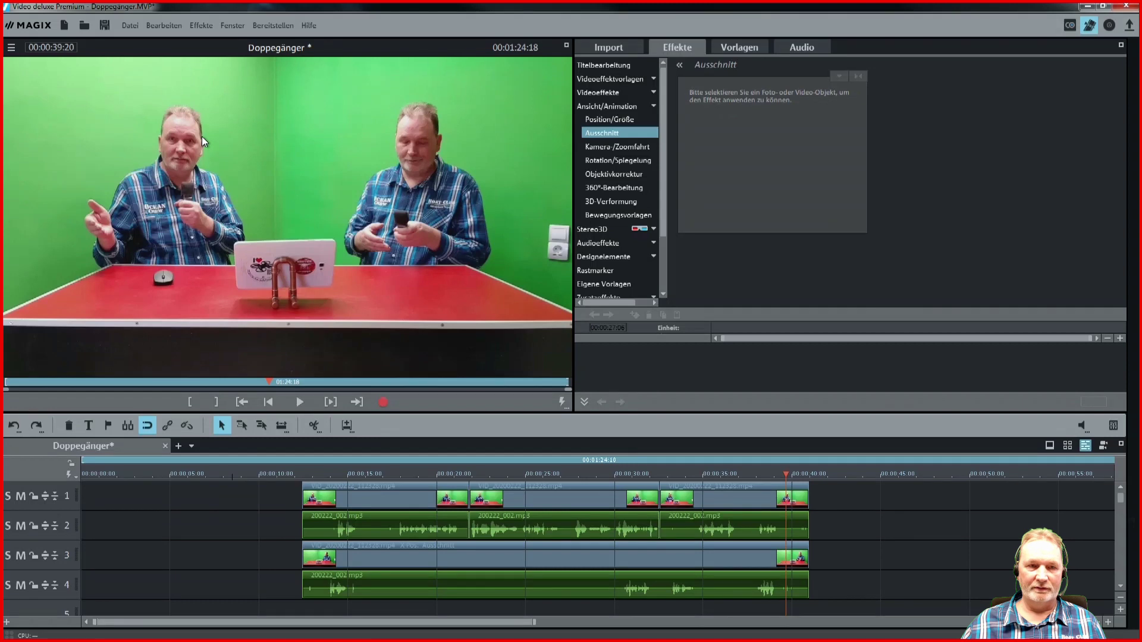
# Step: Play the composite's ending from 00:00:39:20, and move all clips on tracks 1 to 4 to the timeline start at 00:00:00:00
pyautogui.click(291, 401)
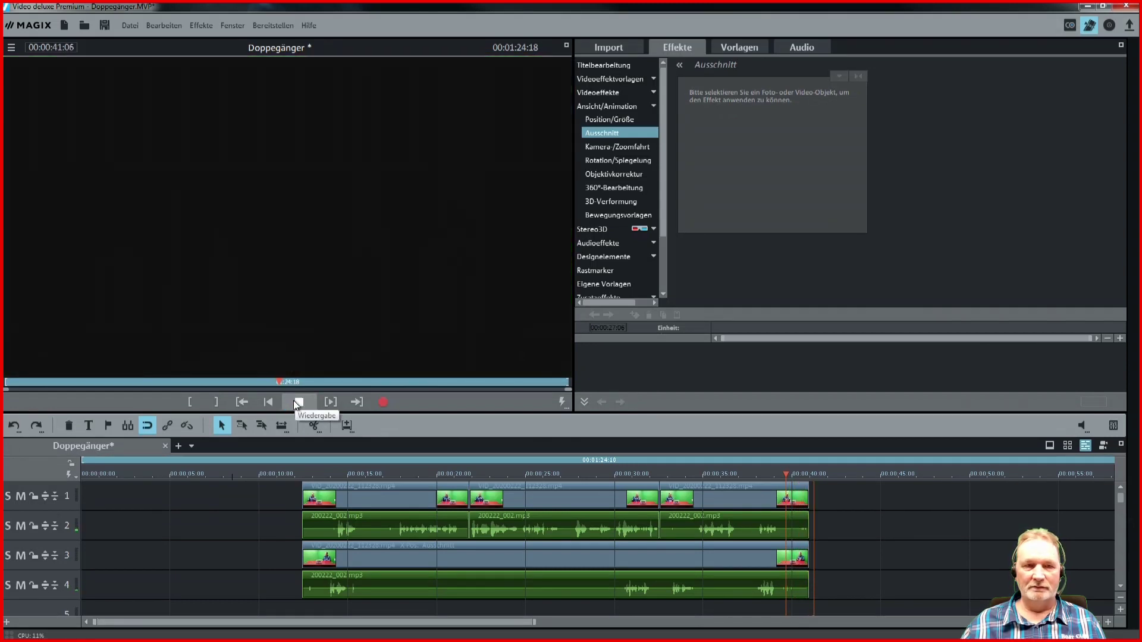
pyautogui.click(294, 401)
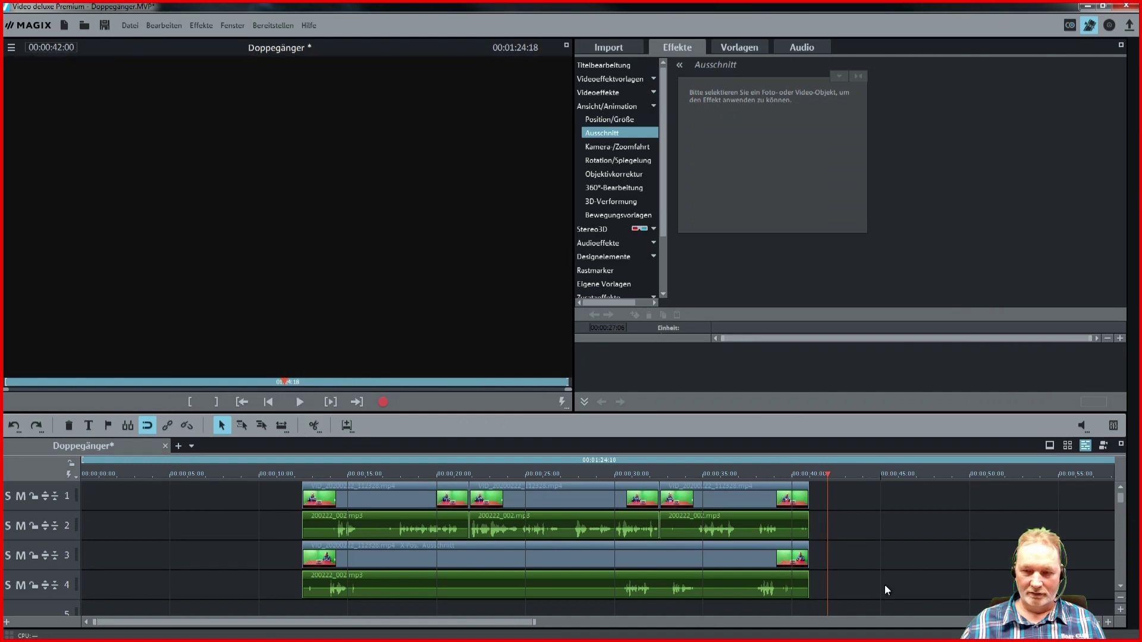
pyautogui.click(344, 495)
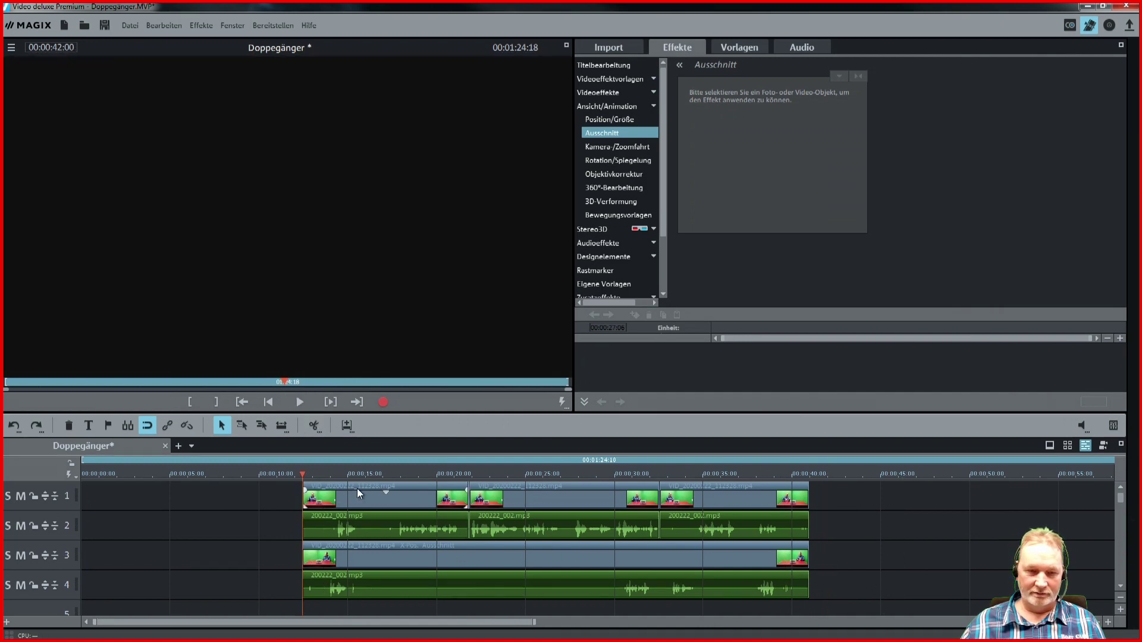
pyautogui.moveTo(358, 487); pyautogui.dragTo(137, 487)
pyautogui.click(651, 531)
# Step: Play the side-by-side composite from the beginning to about 00:00:07:28 to check both performances
pyautogui.click(242, 402)
pyautogui.click(300, 402)
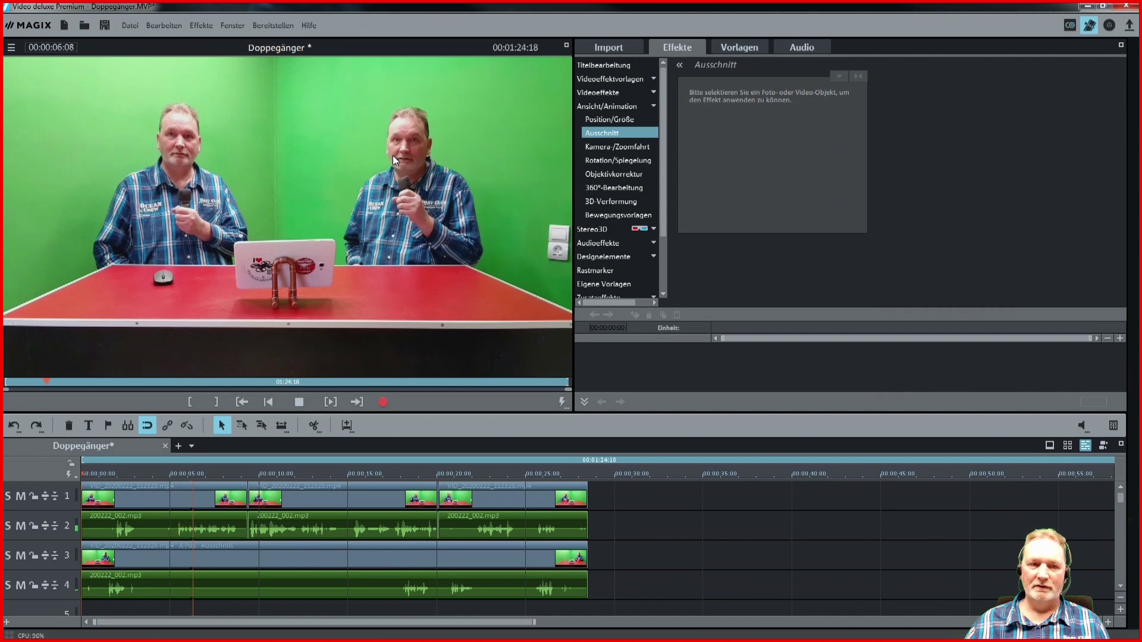
pyautogui.click(299, 401)
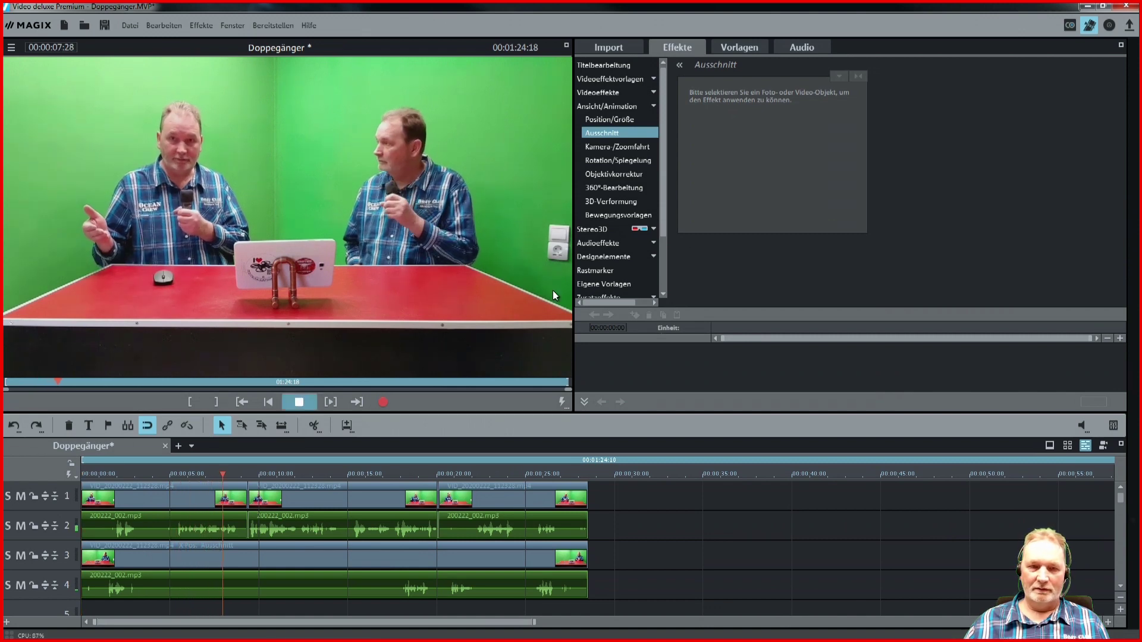
# Step: Set up the finished film's output as a video file with HD-Qualität 2 quality and MPEG-4 format
pyautogui.click(1129, 27)
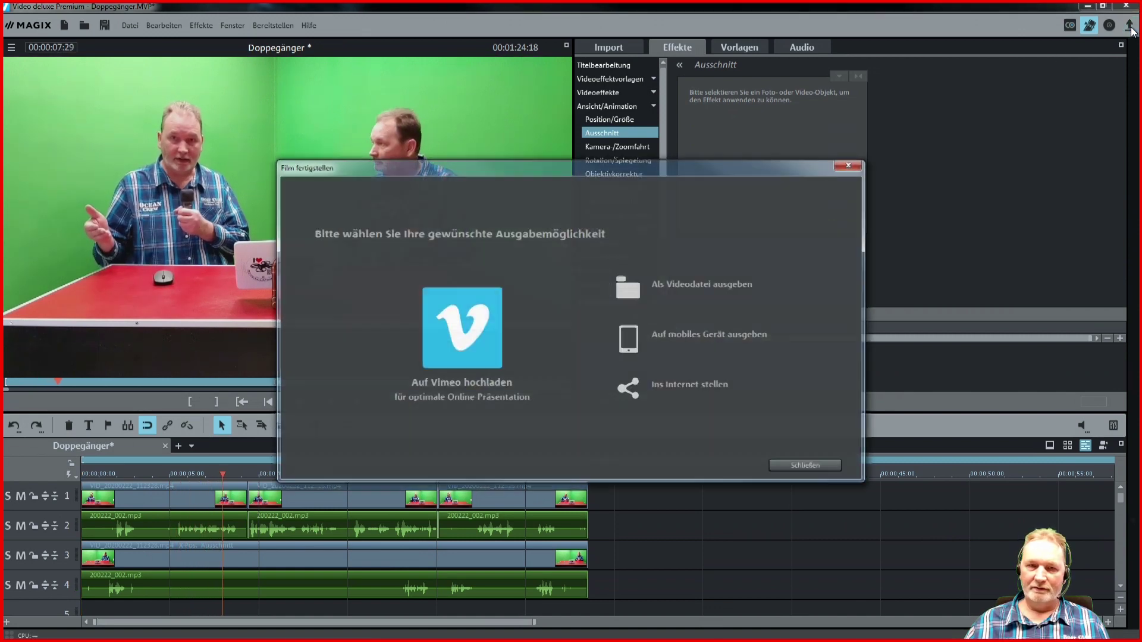
pyautogui.click(704, 287)
pyautogui.click(708, 324)
pyautogui.click(680, 352)
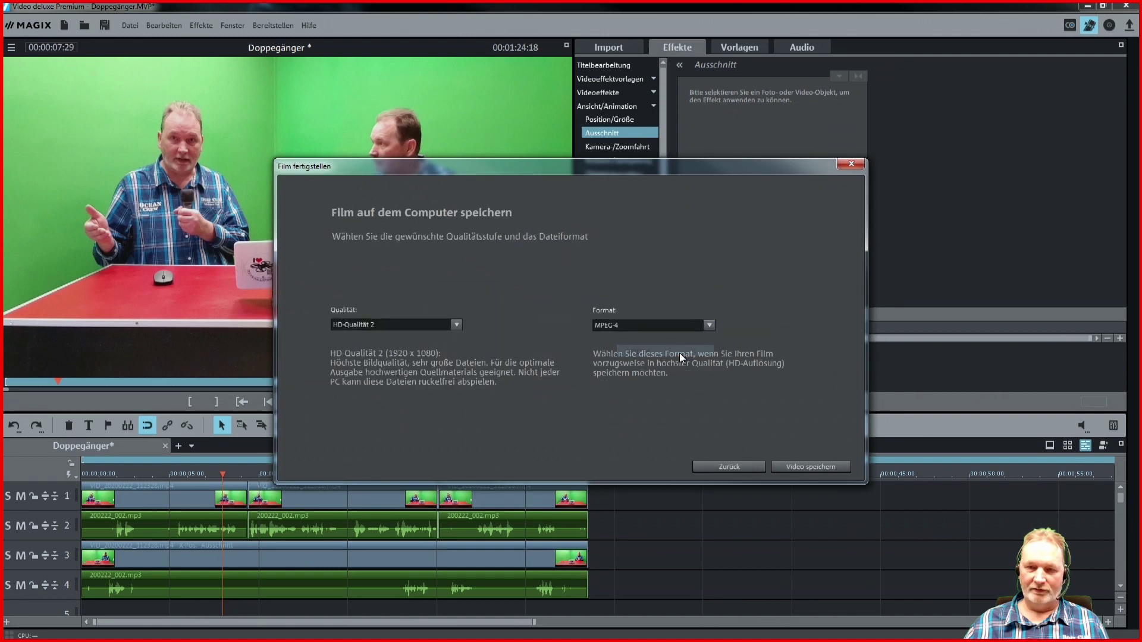
# Step: Save the film as Doppegänger.MP4 in the Videos library, and show and hide the Videovorschau while it renders
pyautogui.click(797, 465)
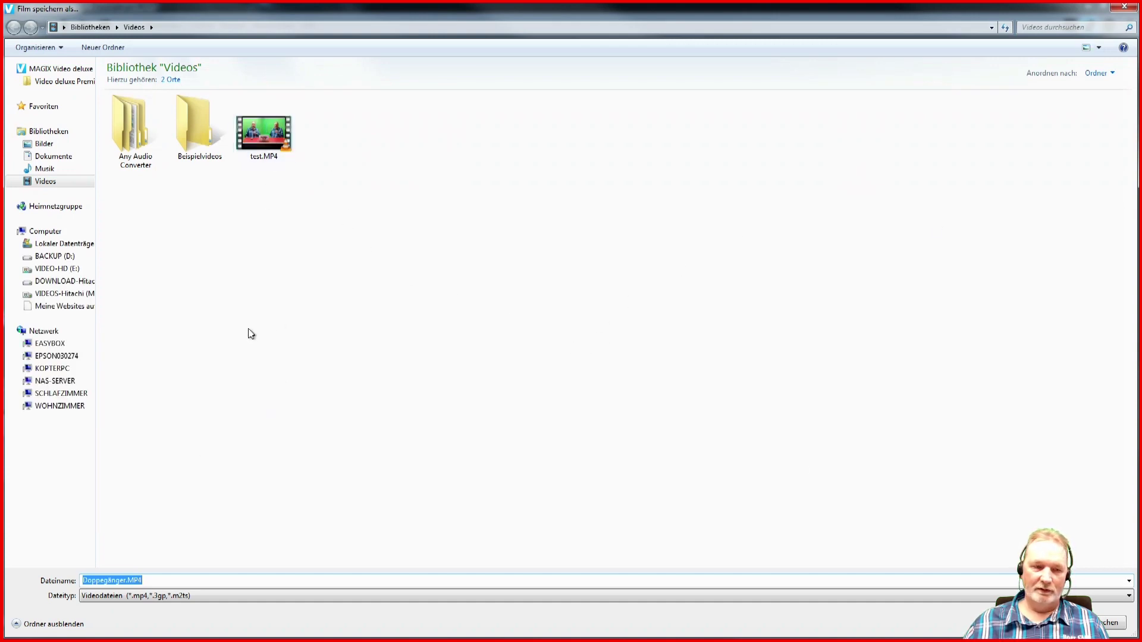
pyautogui.click(1107, 622)
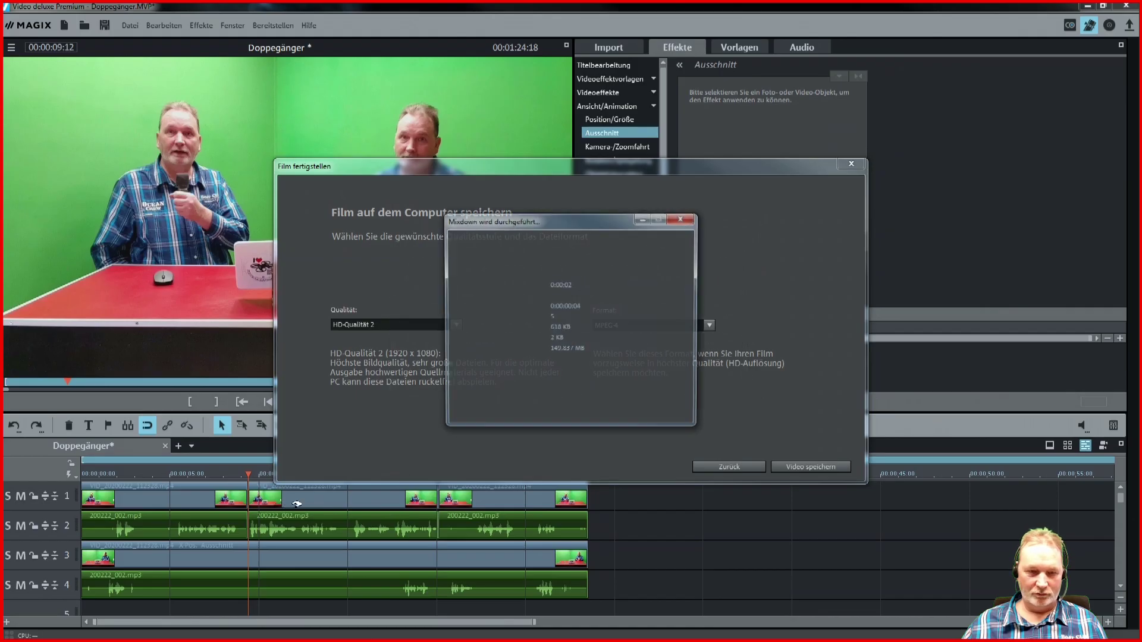
pyautogui.click(668, 269)
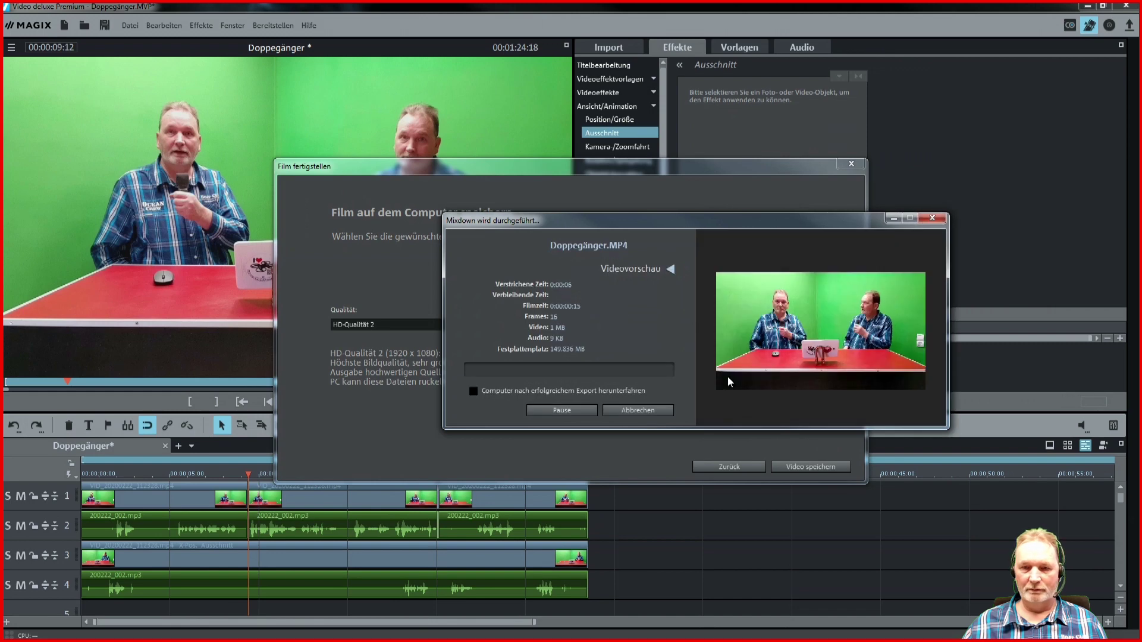
pyautogui.click(670, 269)
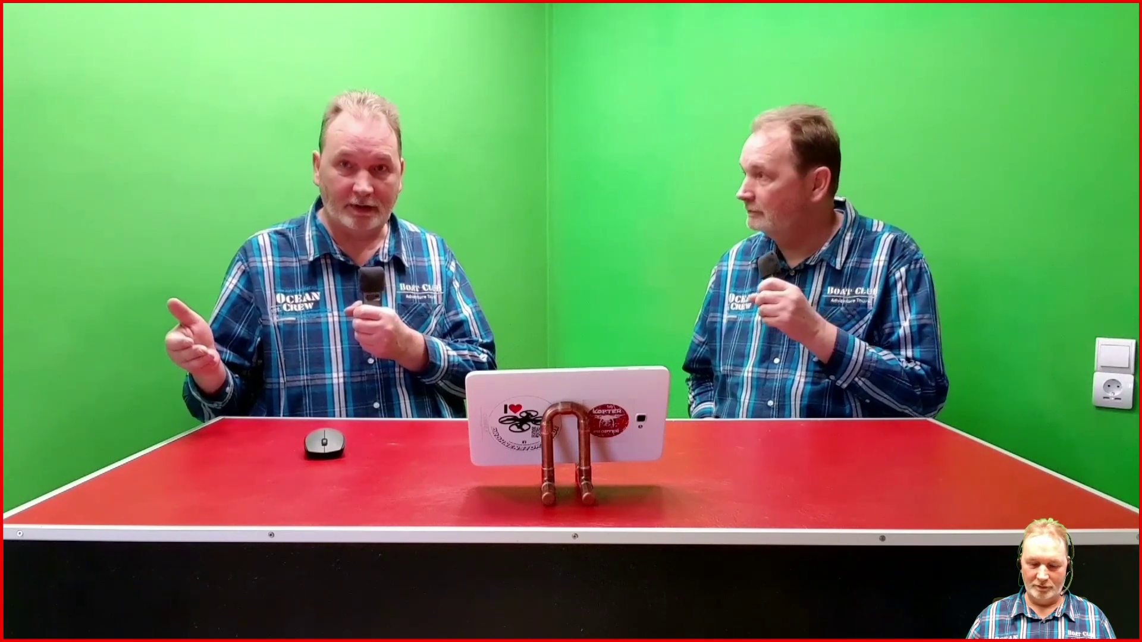
# Step: Pause the full-screen playback of the exported doppelgänger video at about 00:08
pyautogui.press('space')
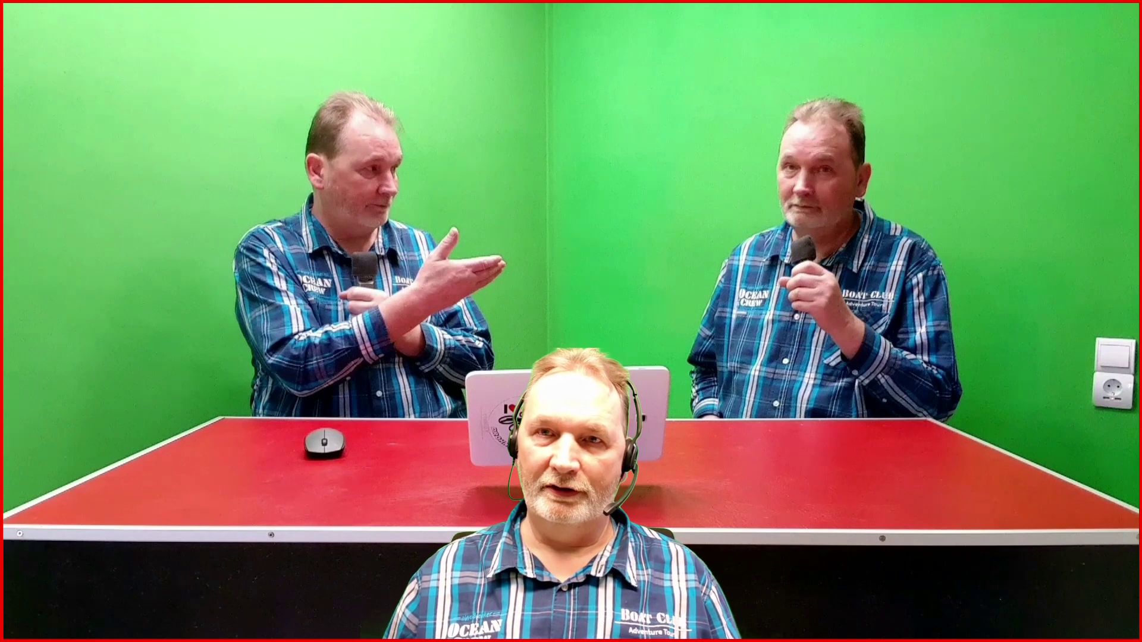
pyautogui.moveTo(660, 328)
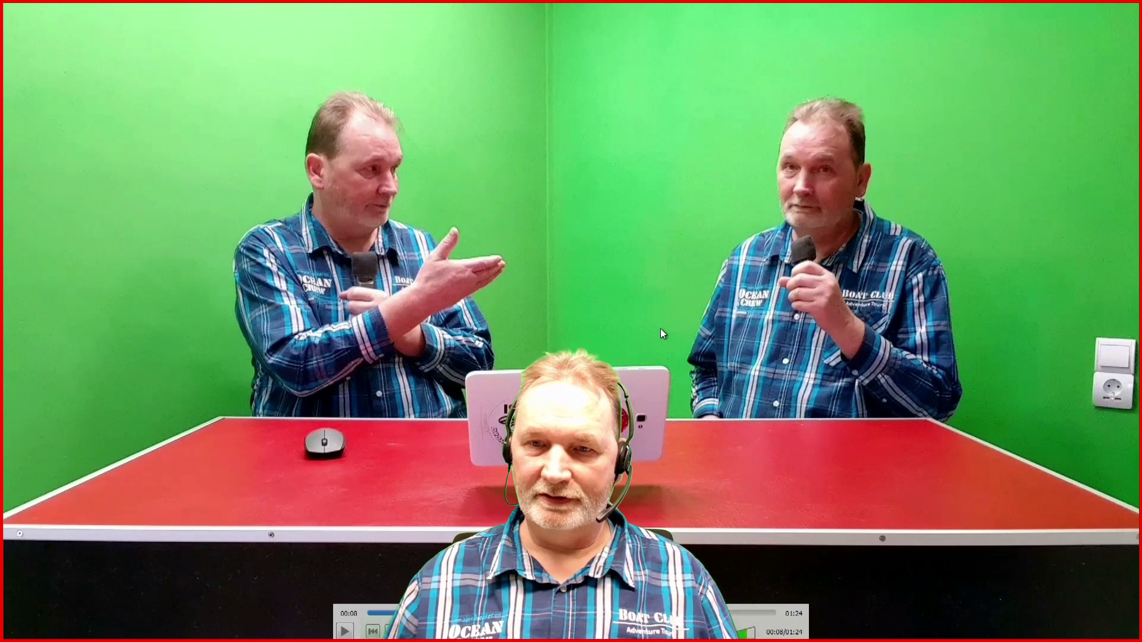